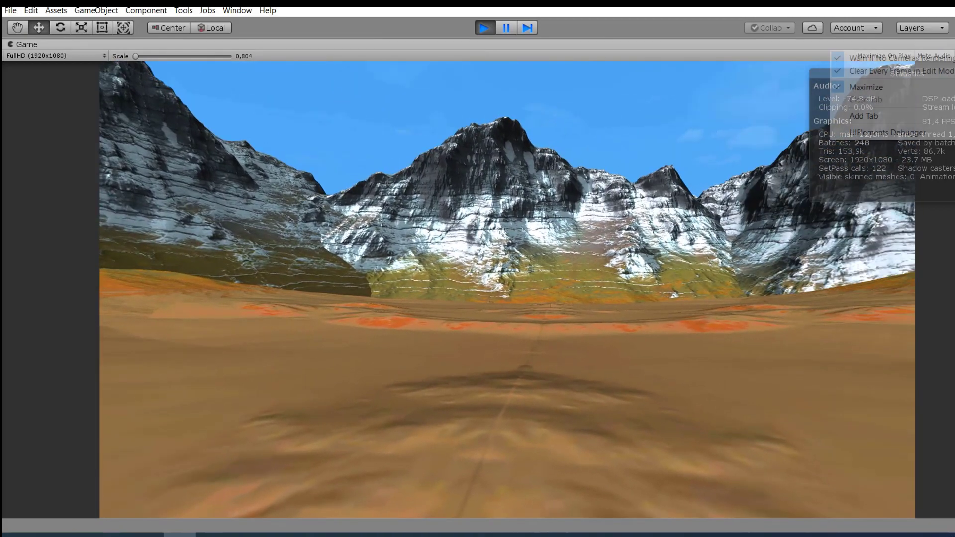
# Restore the Game view from maximized and switch to the Scene view of the terrain.
pyautogui.click(949, 45)
pyautogui.click(866, 87)
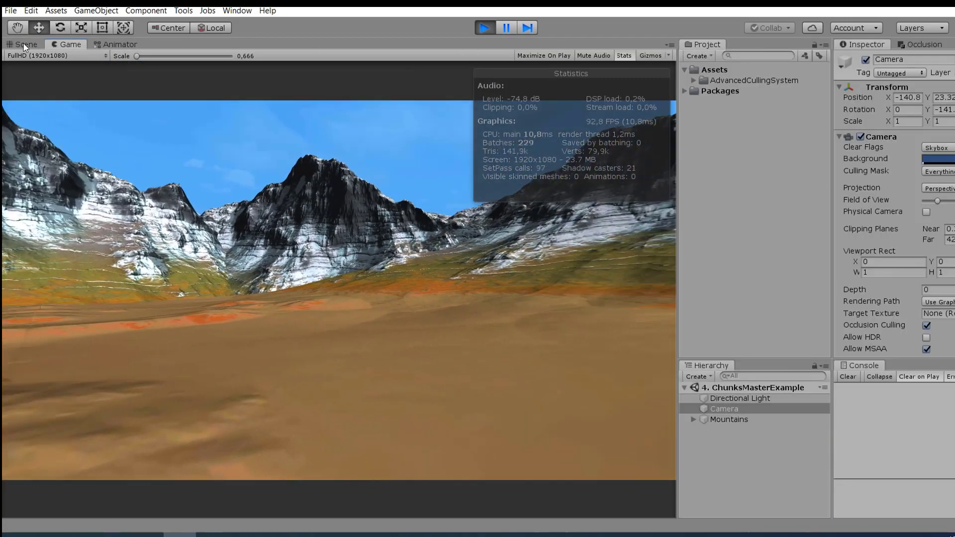
pyautogui.click(23, 44)
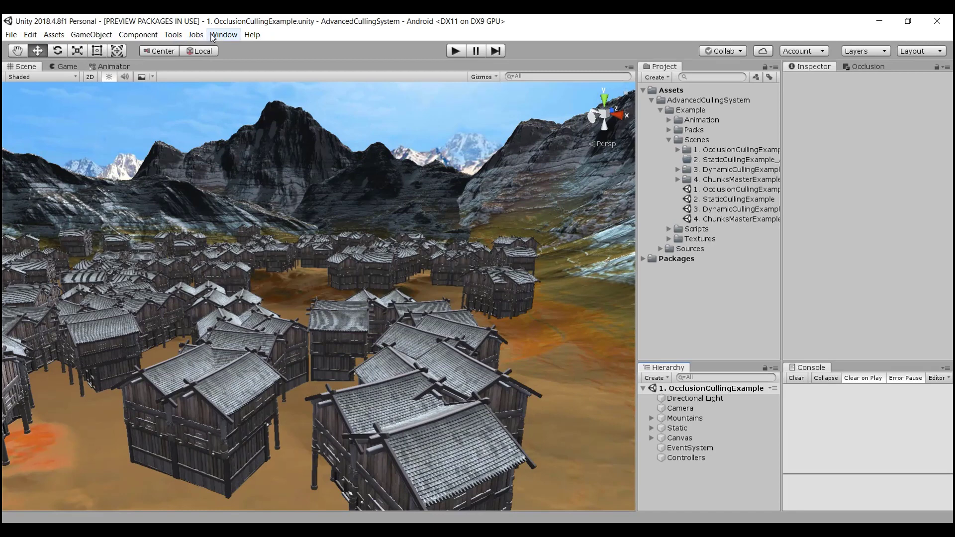
pyautogui.click(223, 34)
pyautogui.click(249, 98)
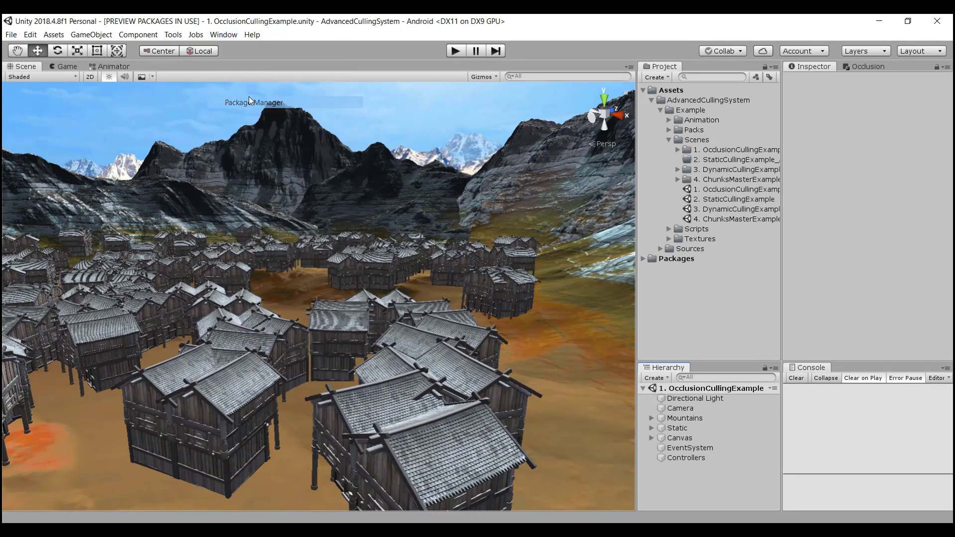
pyautogui.click(132, 68)
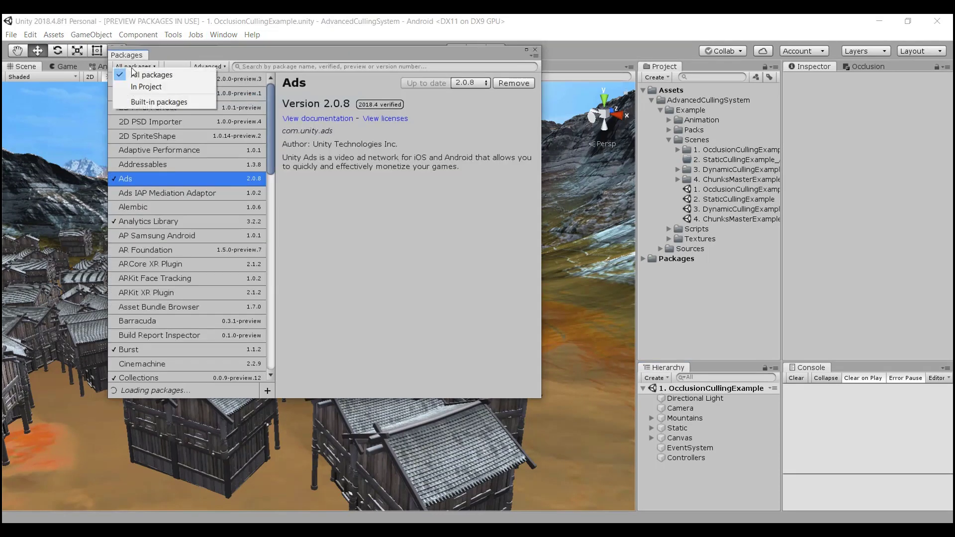
pyautogui.click(136, 84)
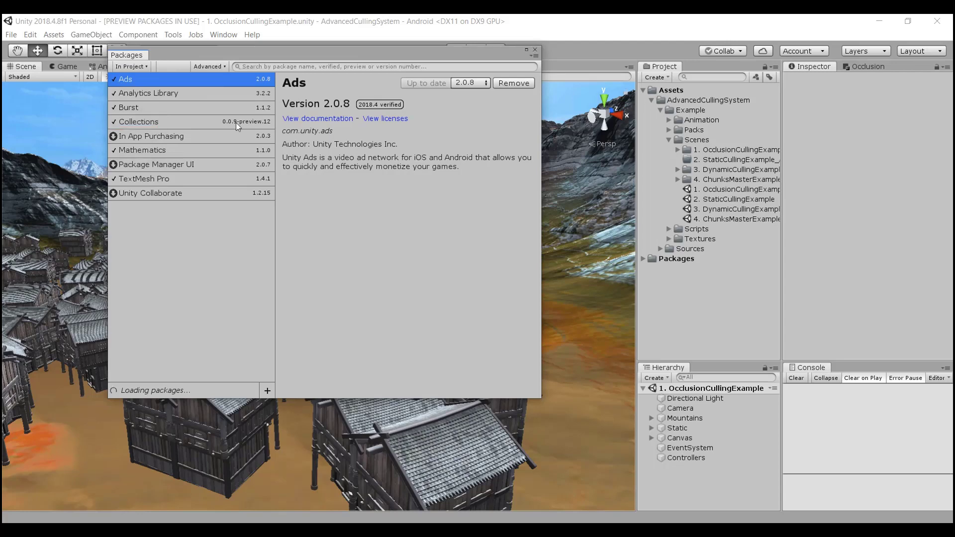
pyautogui.click(535, 50)
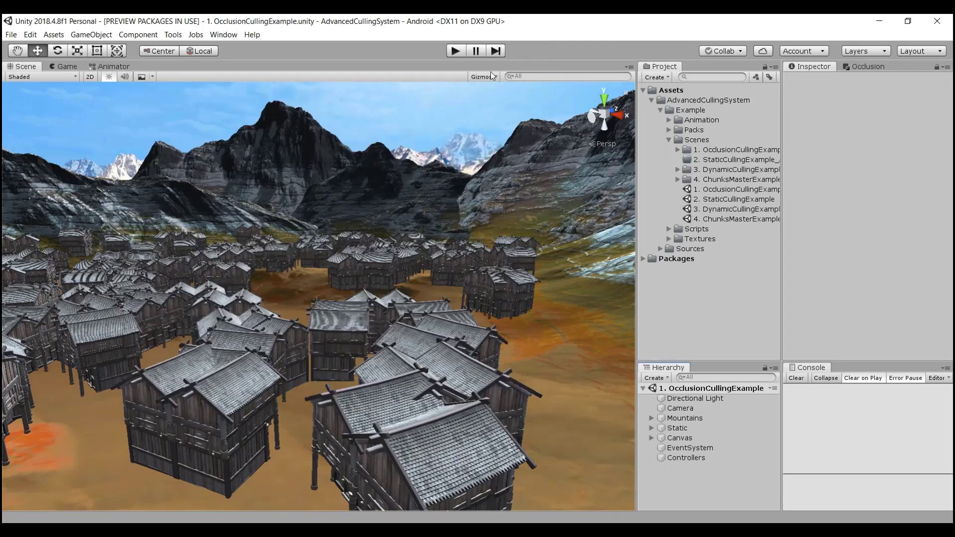
pyautogui.click(196, 34)
pyautogui.moveTo(213, 48)
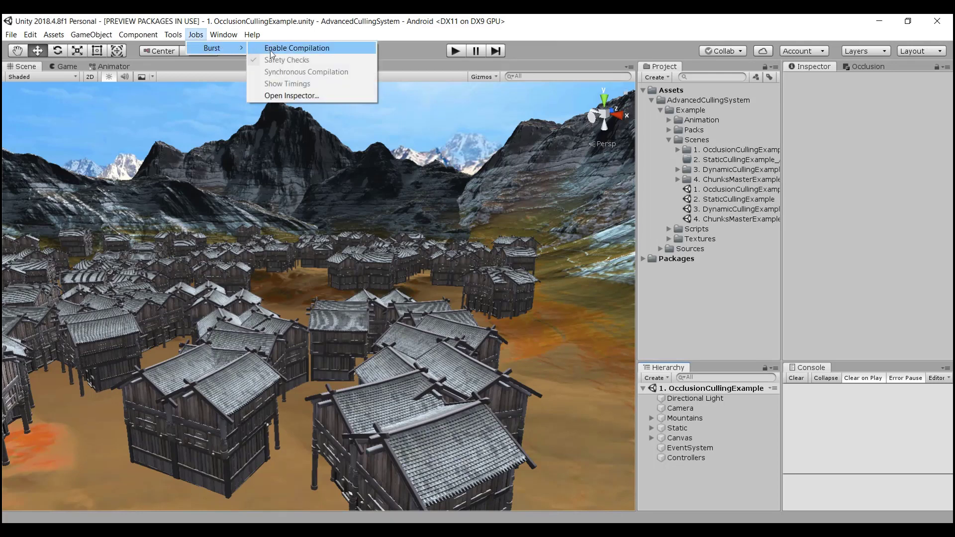
pyautogui.click(270, 49)
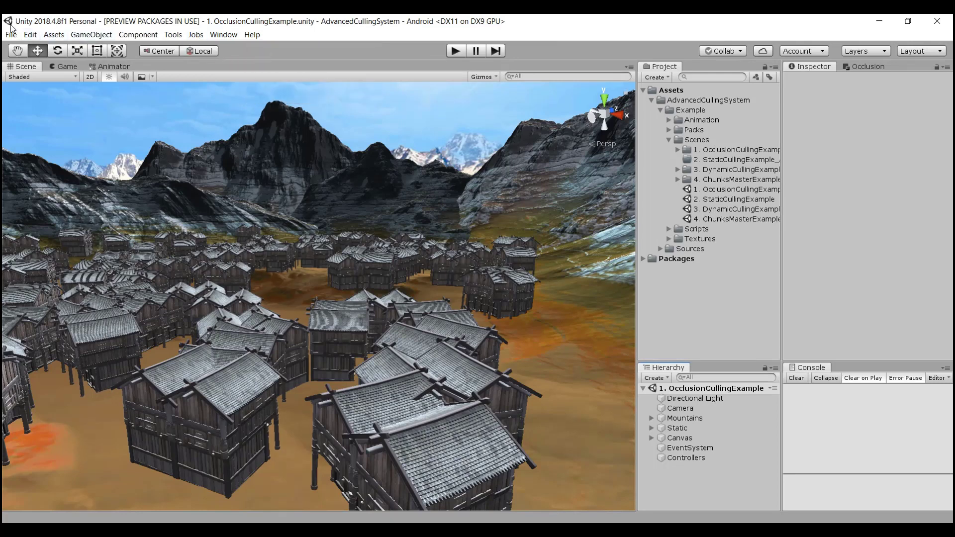
pyautogui.click(31, 35)
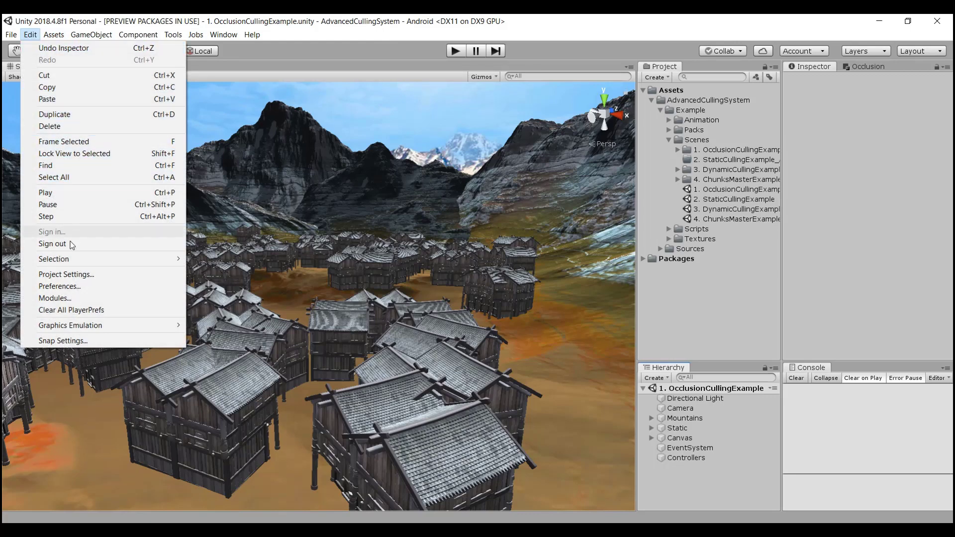
# Review the project's Tags and Layers in Project Settings, then close it.
pyautogui.click(74, 274)
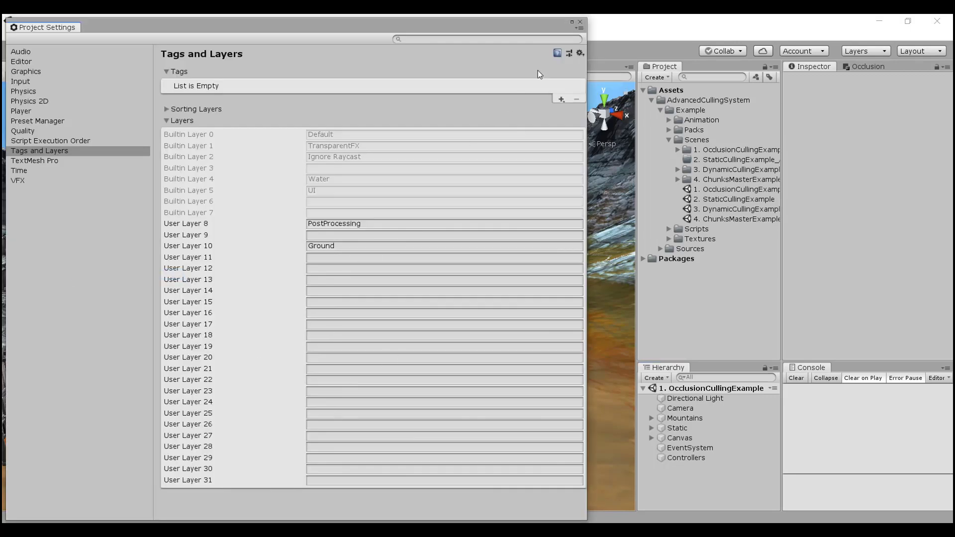
pyautogui.click(581, 23)
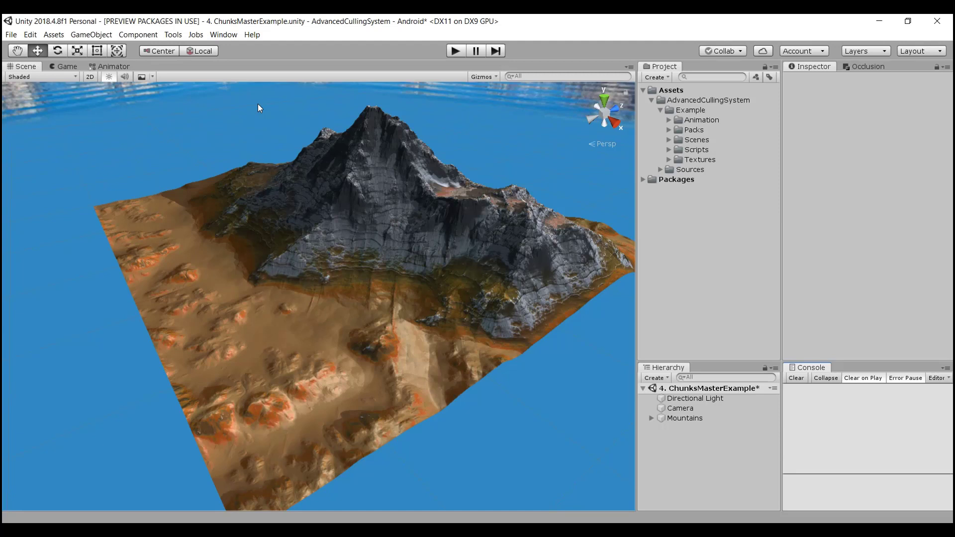
# In the Chunks Master tool, add the Free_Mountain terrain to the objects to split.
pyautogui.click(173, 34)
pyautogui.moveTo(221, 48)
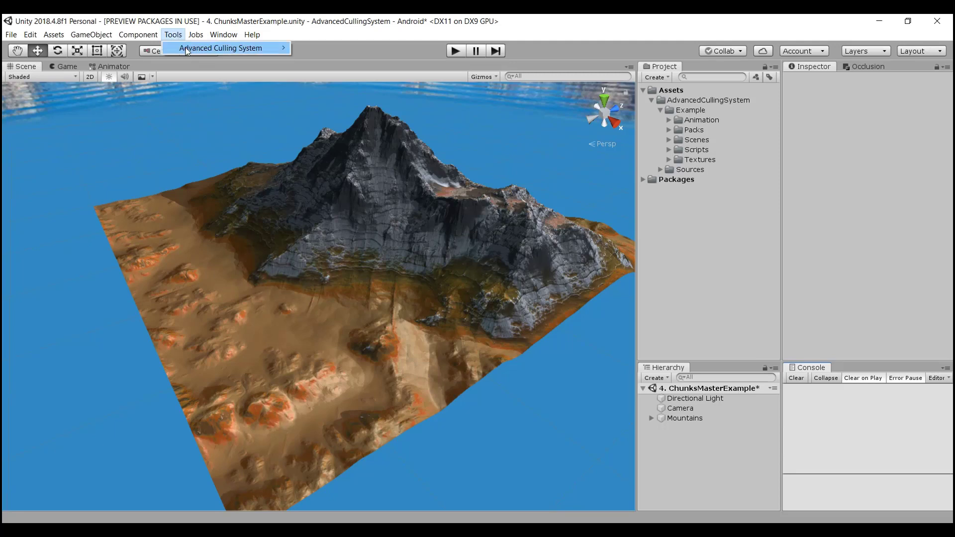
pyautogui.click(341, 72)
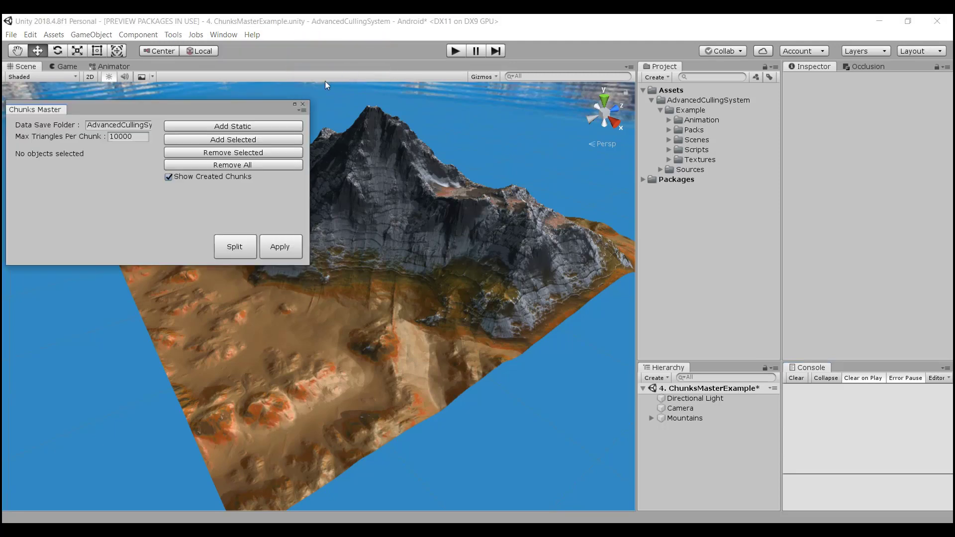
pyautogui.click(428, 237)
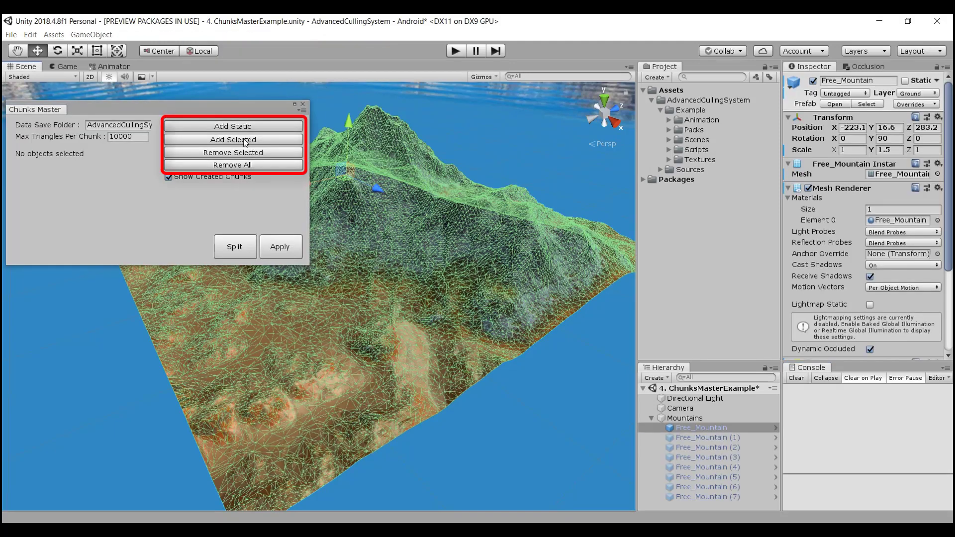
pyautogui.click(243, 138)
pyautogui.click(490, 124)
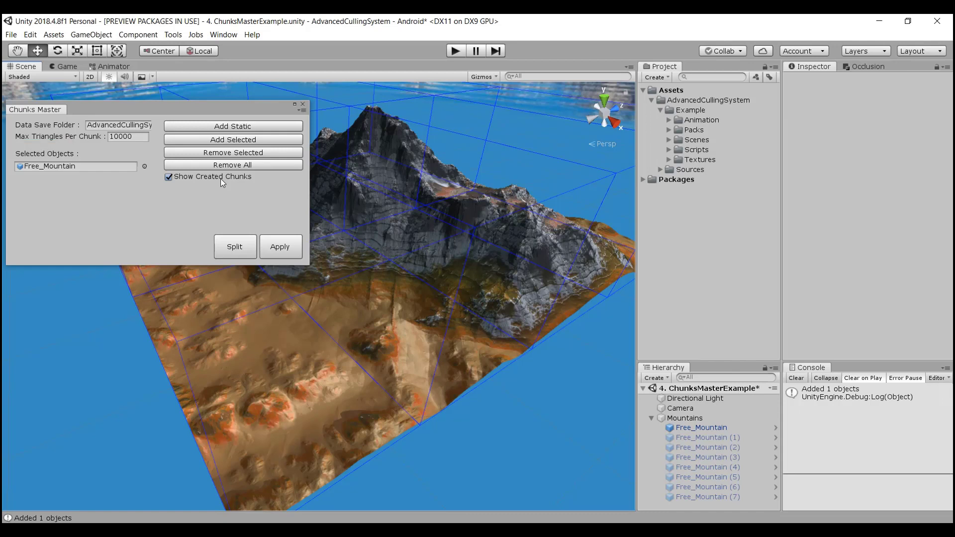
# Keep chunk outlines shown, set Max Triangles Per Chunk to 1000, and split Free_Mountain.
pyautogui.click(220, 179)
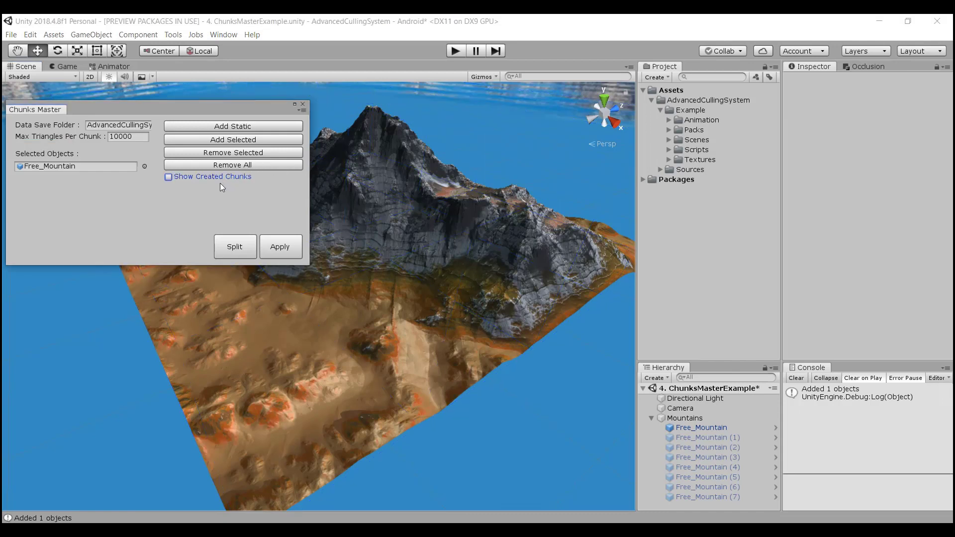
pyautogui.click(217, 179)
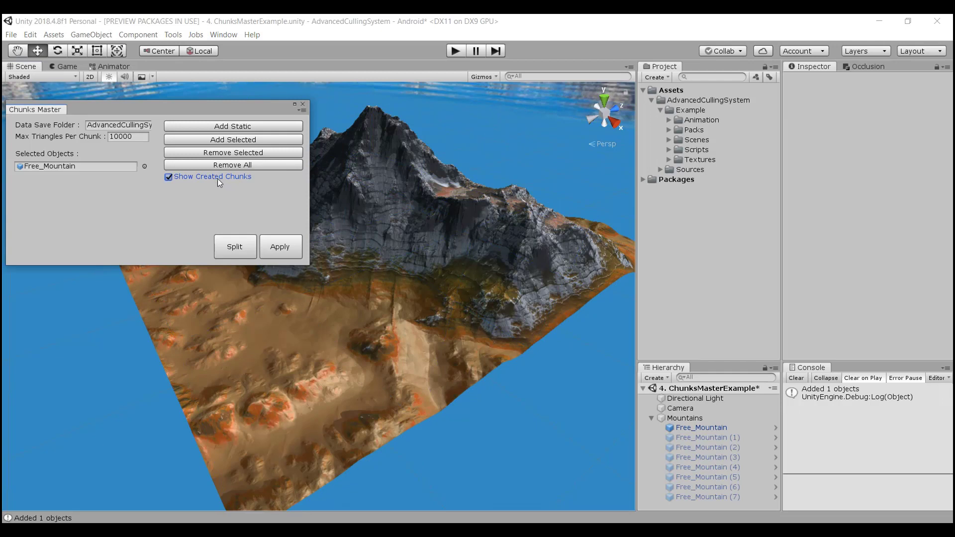
pyautogui.click(137, 139)
pyautogui.write('10')
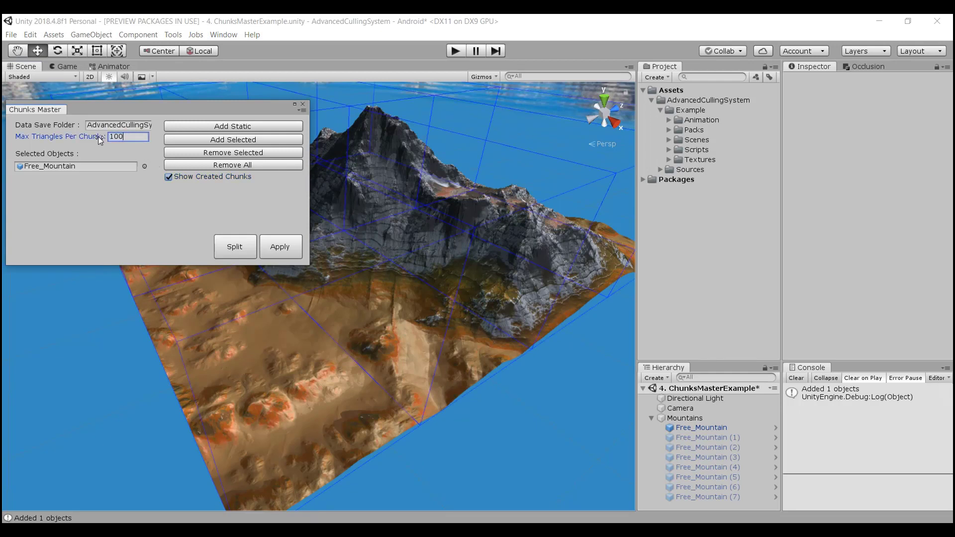
pyautogui.write('0')
pyautogui.click(289, 243)
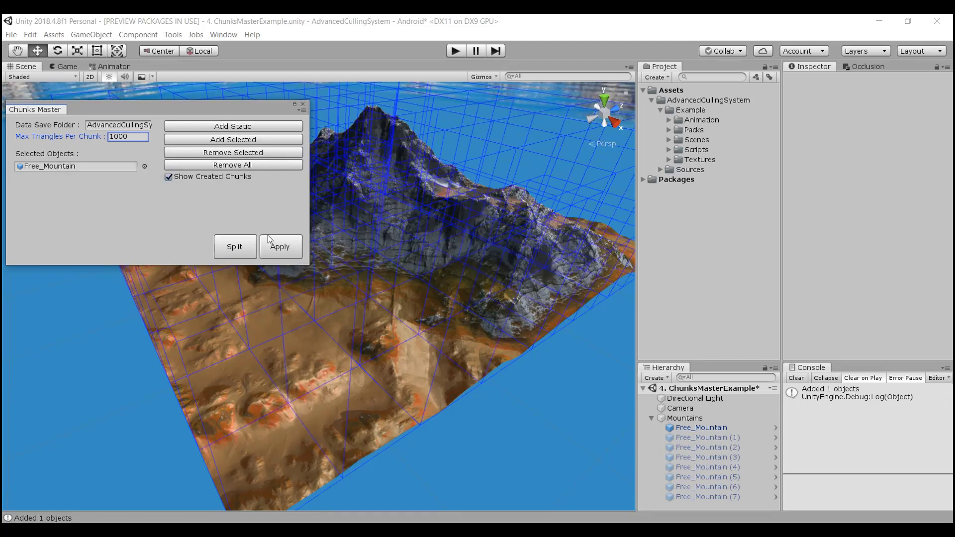
pyautogui.click(237, 245)
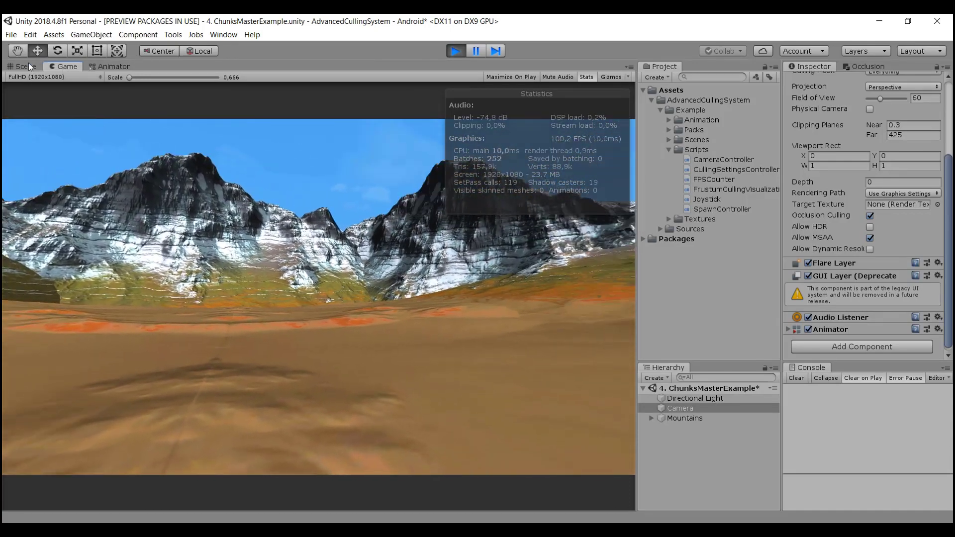
# During play, attach FrustumCullingVisualizer to the Camera and return to the Game view.
pyautogui.click(23, 67)
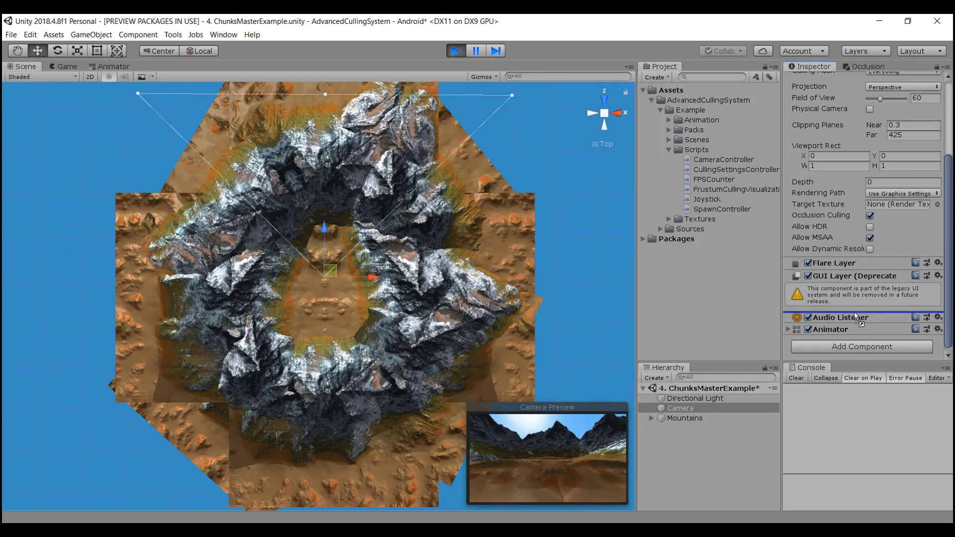
pyautogui.moveTo(832, 263); pyautogui.dragTo(854, 311)
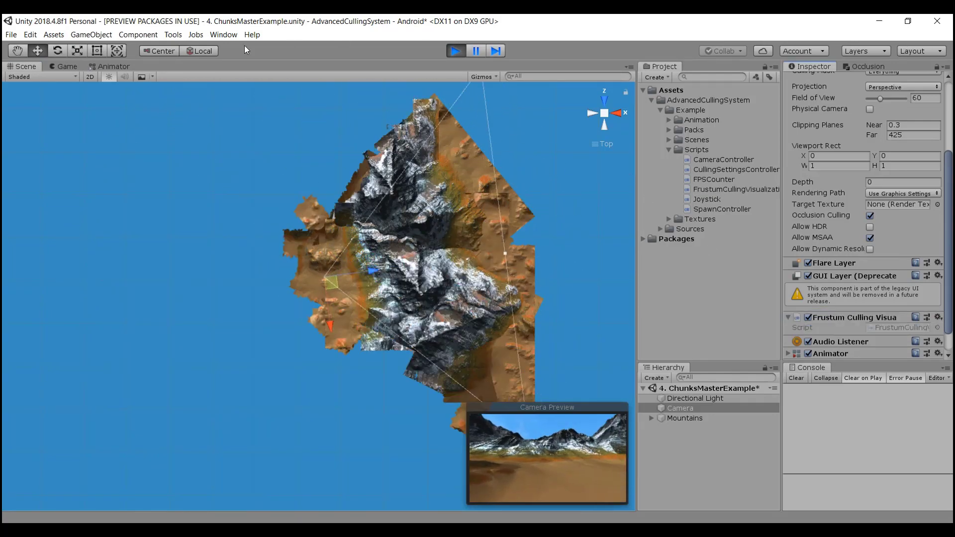
pyautogui.click(62, 68)
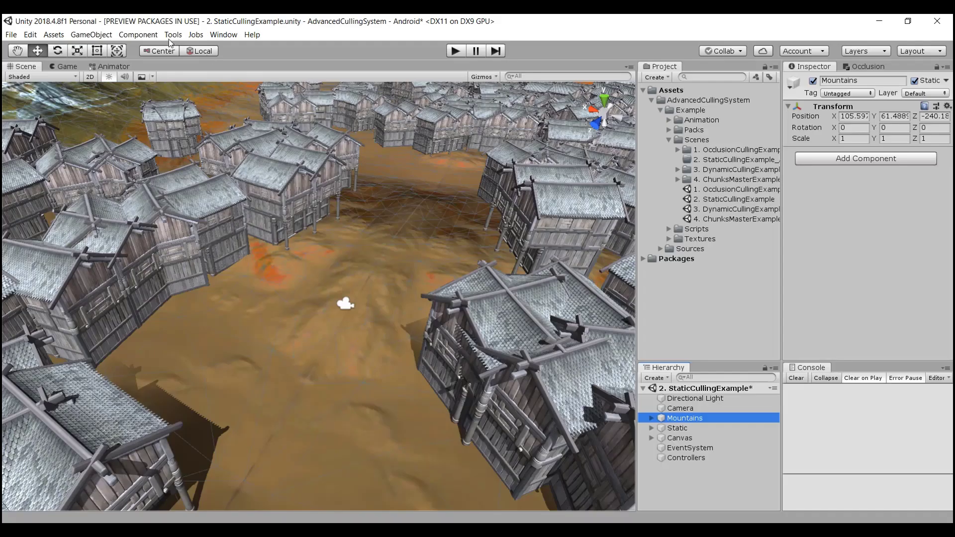
# Dock the Static Culling tool and add all static scene objects in its Objects list.
pyautogui.click(173, 35)
pyautogui.moveTo(221, 48)
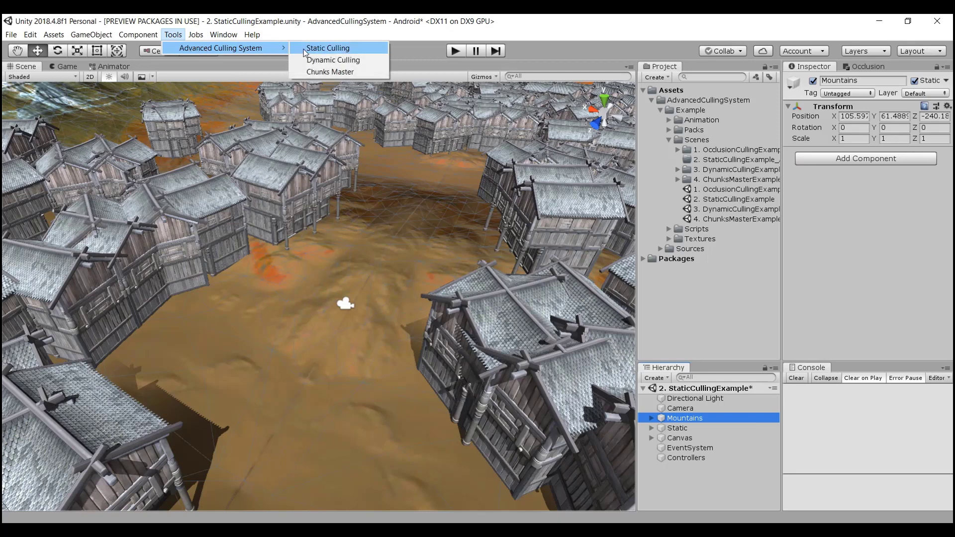
pyautogui.click(305, 49)
pyautogui.moveTo(141, 30); pyautogui.dragTo(25, 107)
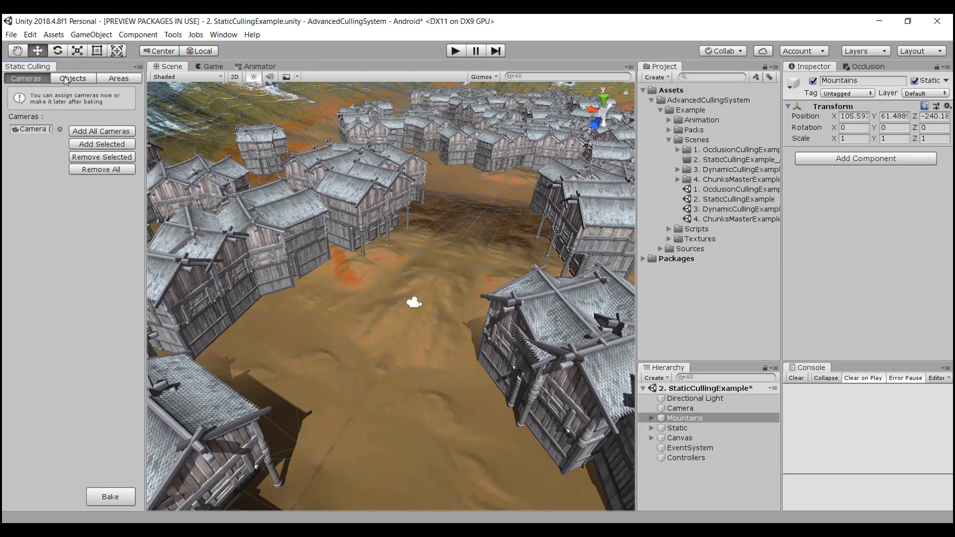
pyautogui.click(66, 79)
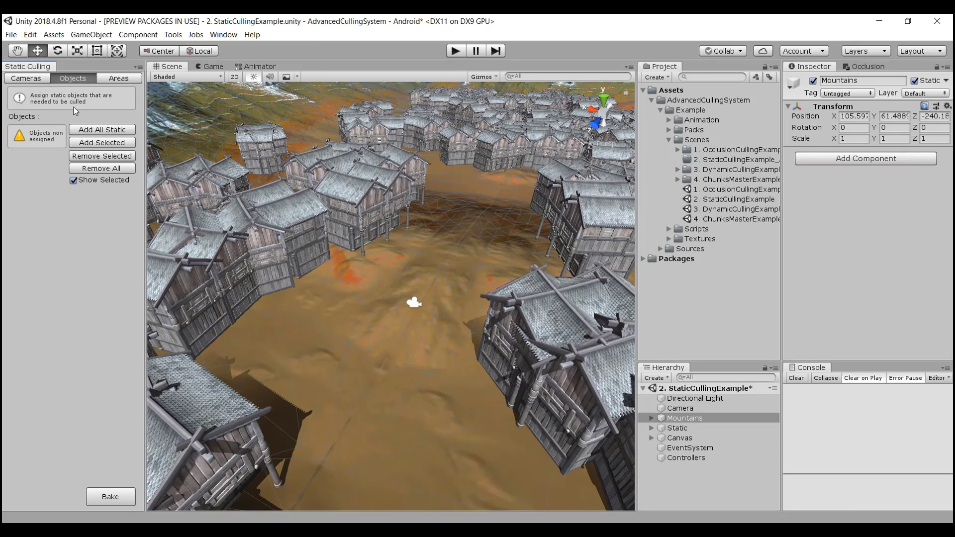
pyautogui.click(102, 130)
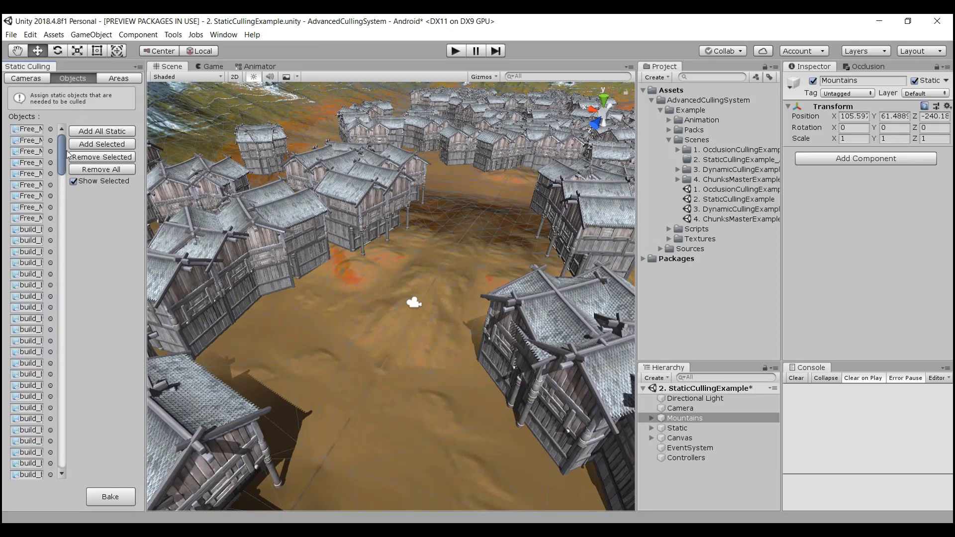
pyautogui.moveTo(63, 157); pyautogui.dragTo(56, 283)
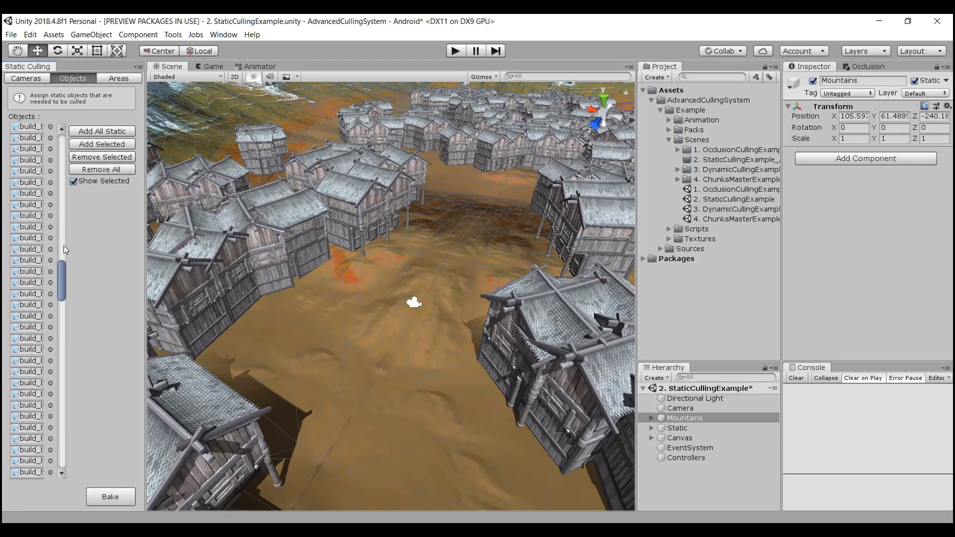
# Set Areas Placing to Placing_By_User and add a new culling area.
pyautogui.click(113, 77)
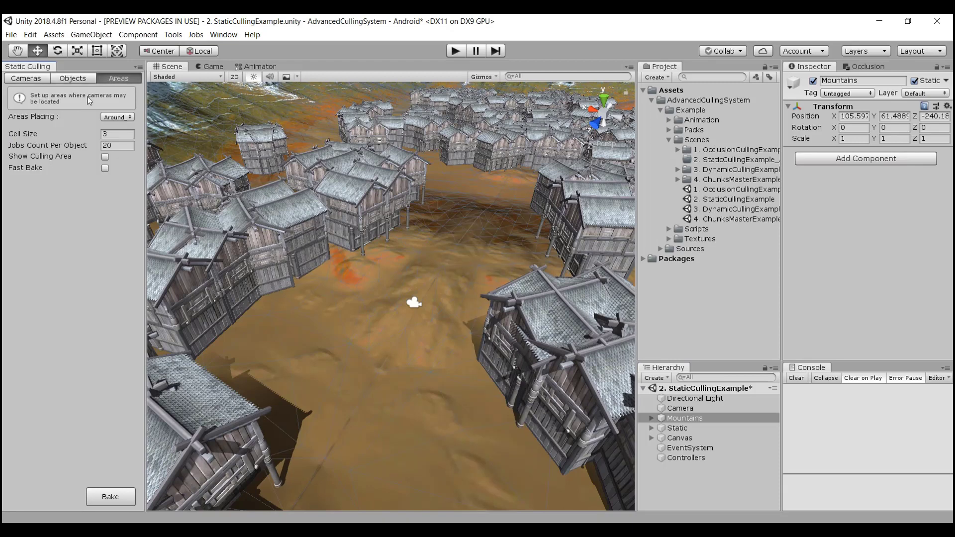
pyautogui.click(112, 116)
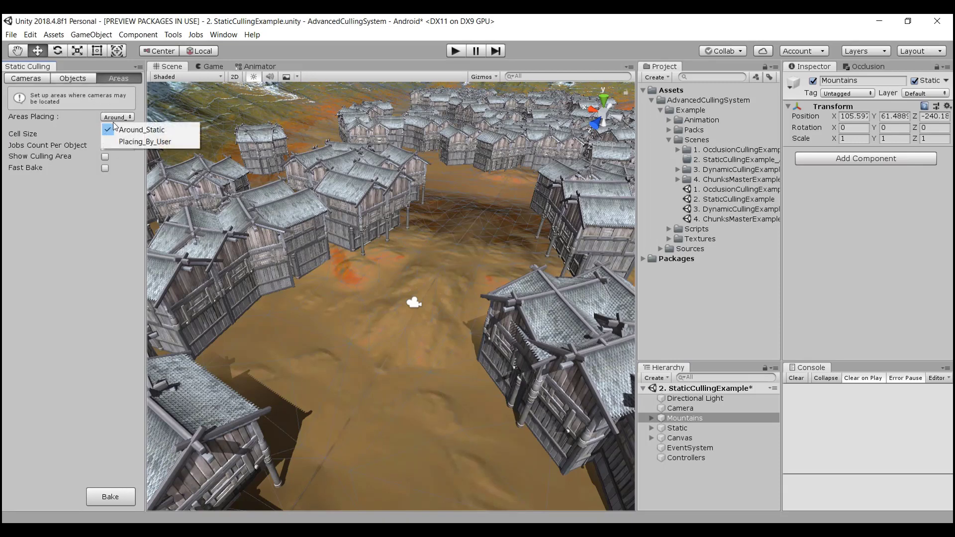
pyautogui.click(120, 142)
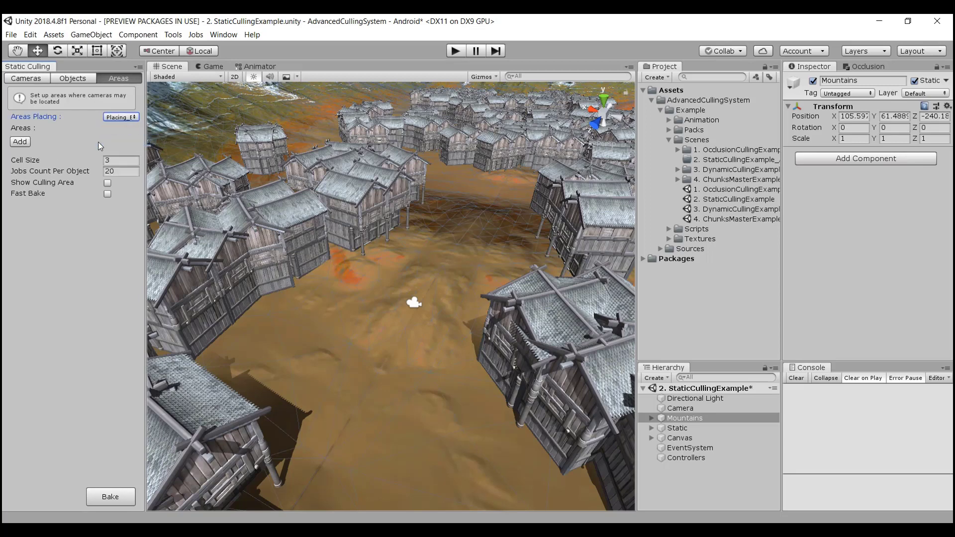
pyautogui.click(29, 142)
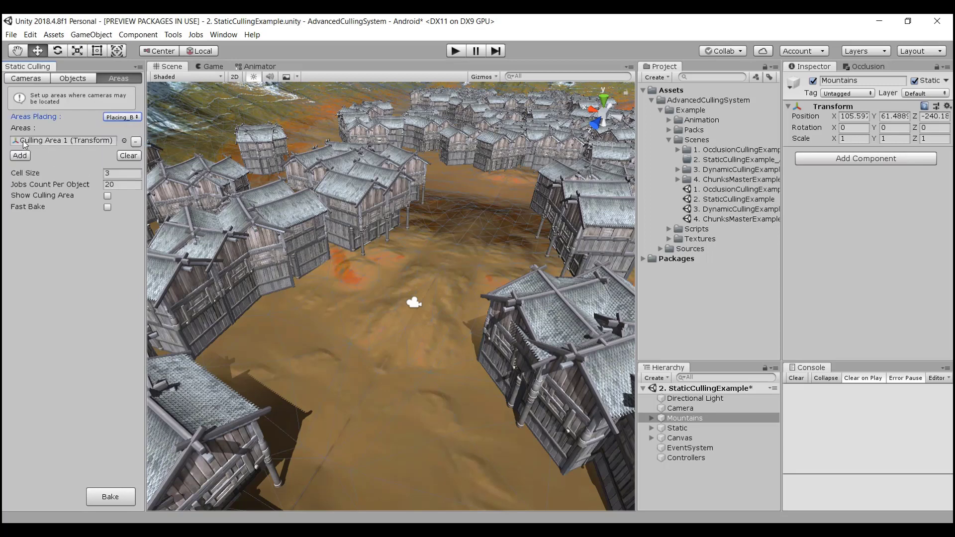
# Copy the Camera's transform and paste it onto Culling Area 1.
pyautogui.click(677, 408)
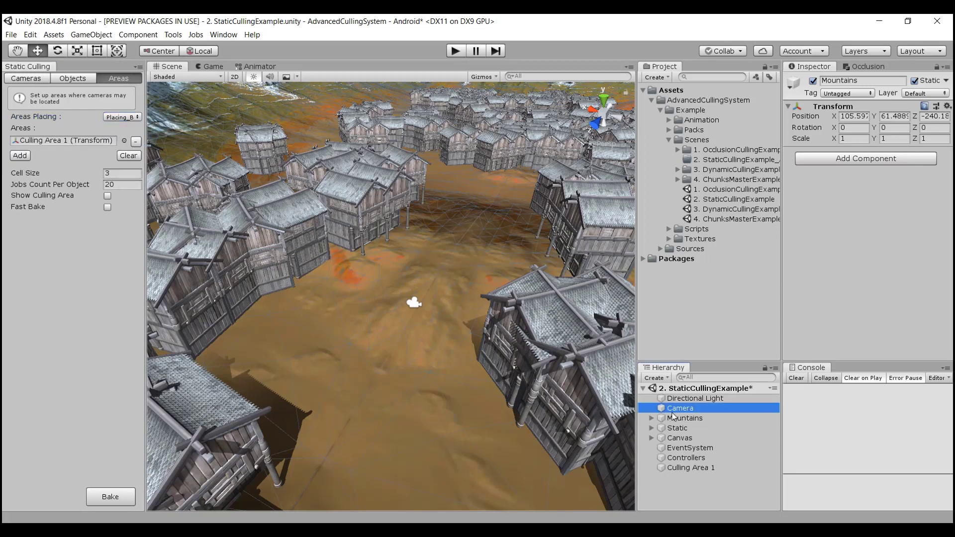
pyautogui.rightClick(822, 112)
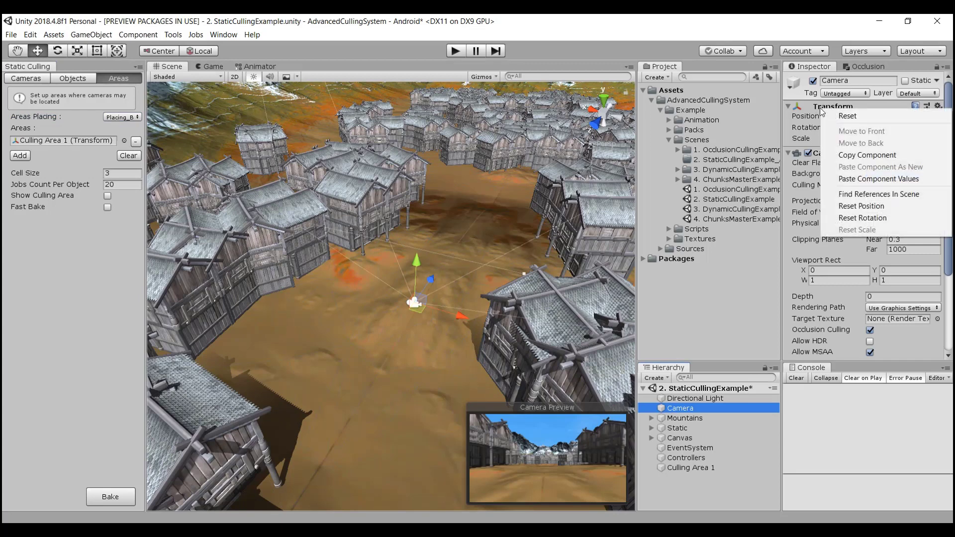
pyautogui.click(855, 158)
pyautogui.click(685, 469)
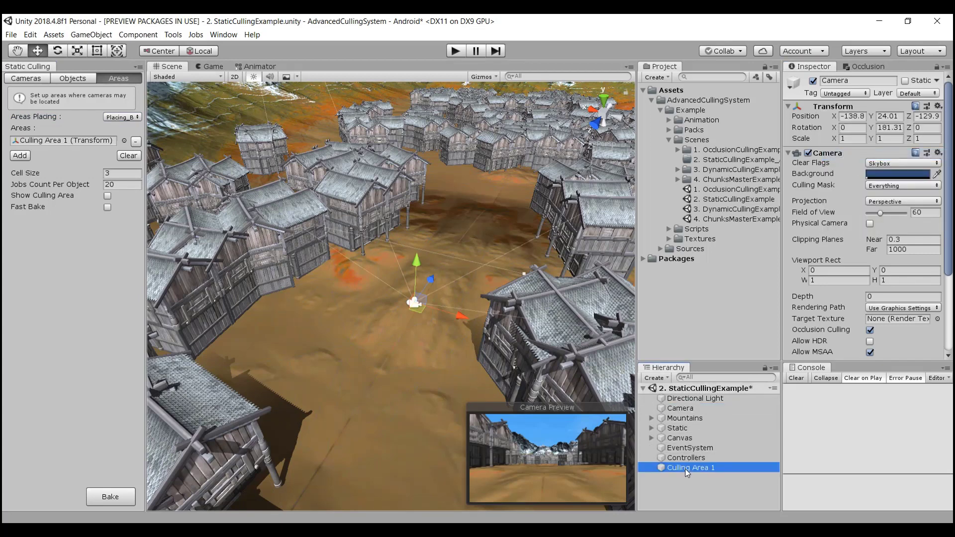
pyautogui.rightClick(843, 108)
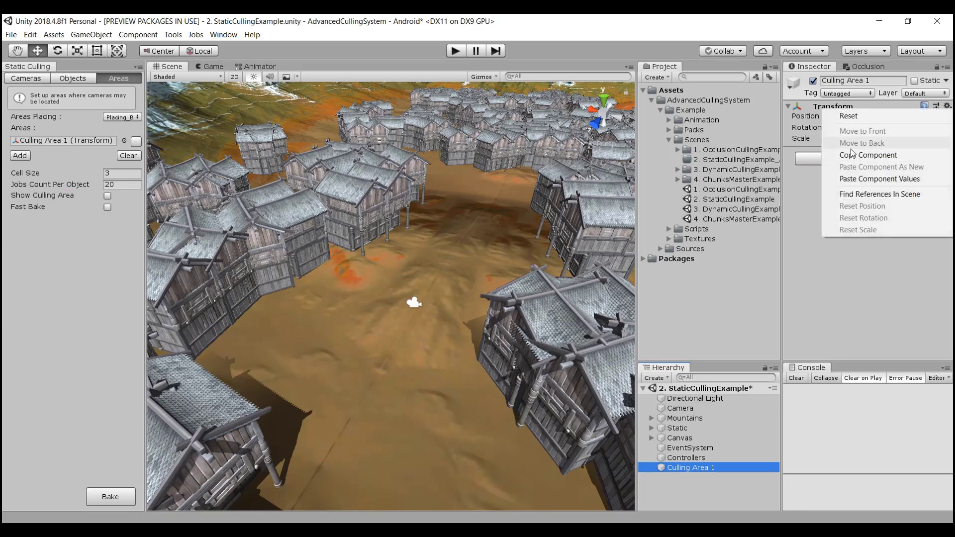
pyautogui.click(865, 184)
# Scale Culling Area 1 to 6×6×6, show the culling area, and bake static culling.
pyautogui.click(863, 140)
pyautogui.write('6')
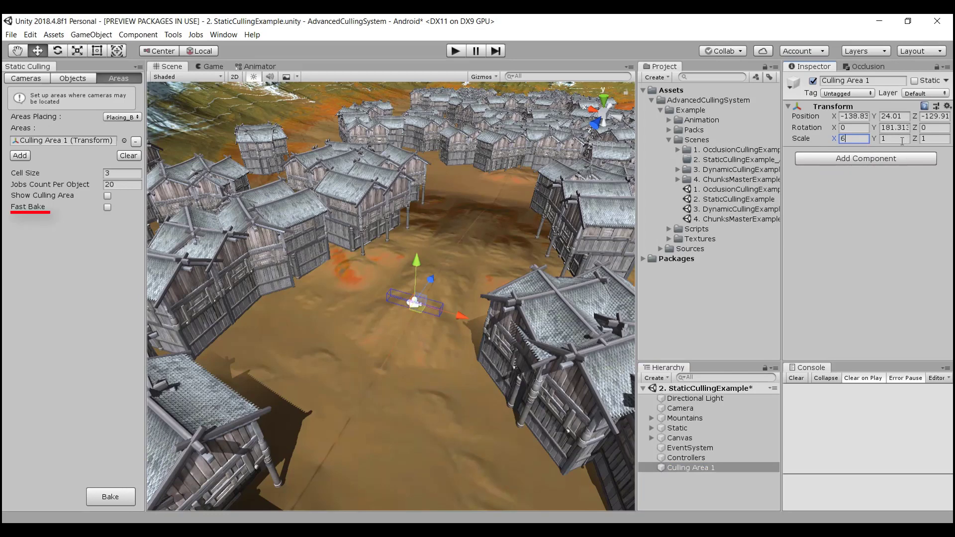
pyautogui.click(901, 140)
pyautogui.write('6')
pyautogui.click(926, 139)
pyautogui.write('6')
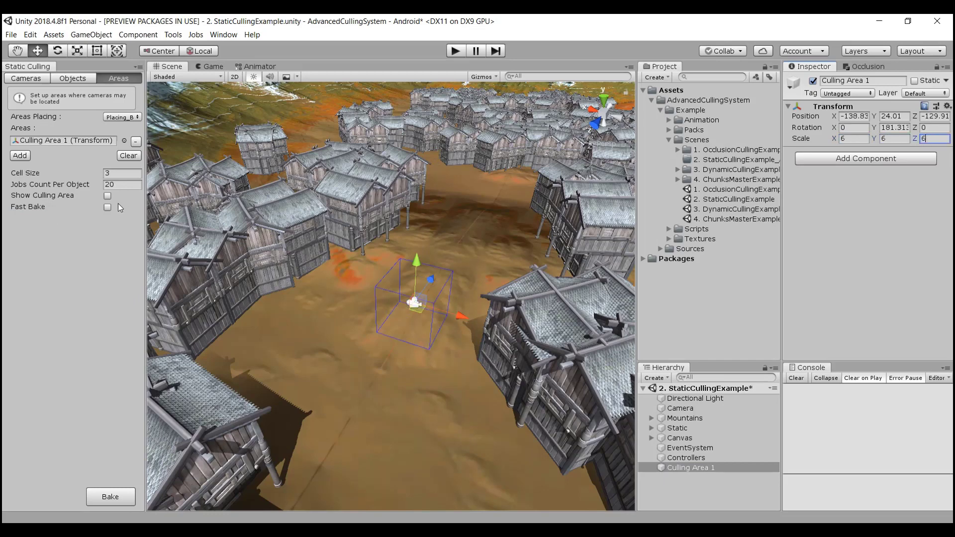
pyautogui.click(107, 196)
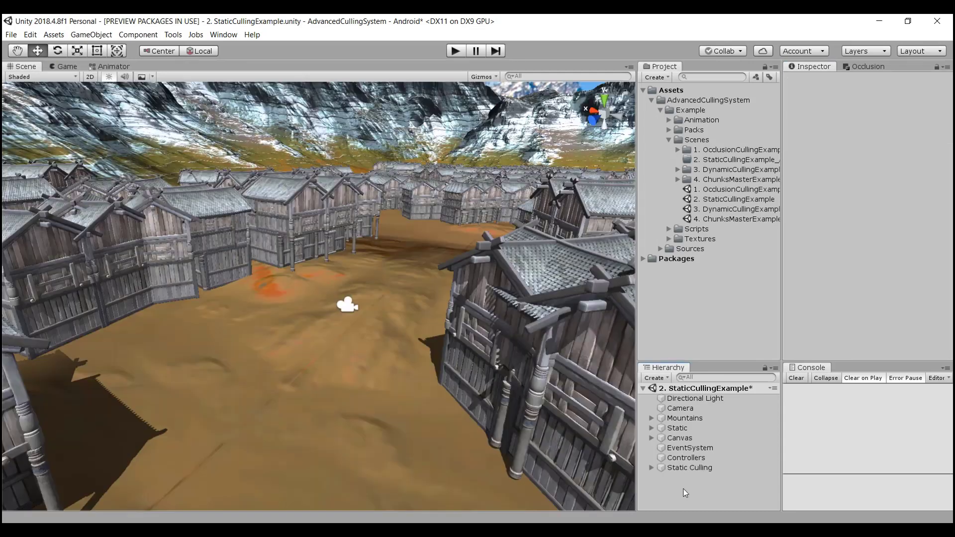
pyautogui.click(689, 467)
# Enable Draw Culling Area, start Play mode, and view the village from directly above.
pyautogui.click(869, 234)
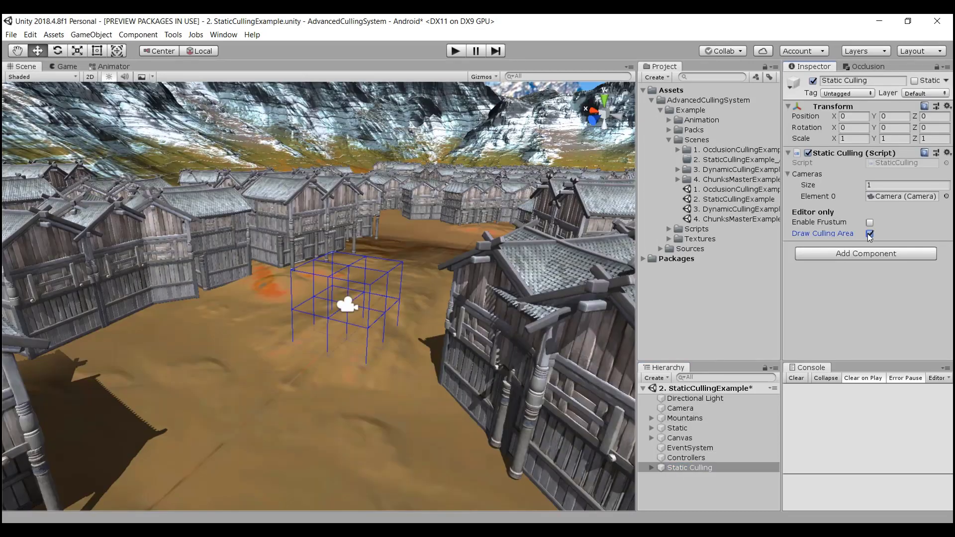
pyautogui.click(456, 52)
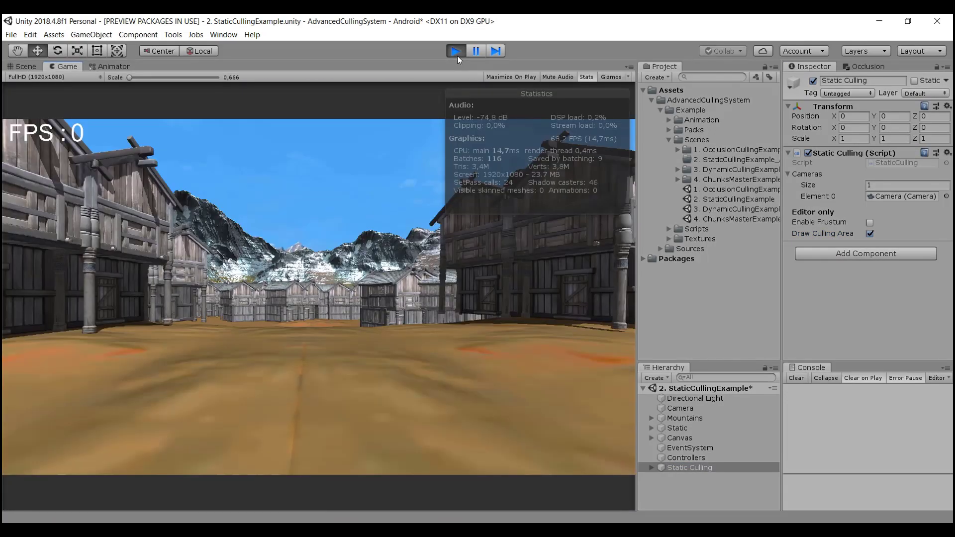
pyautogui.click(26, 67)
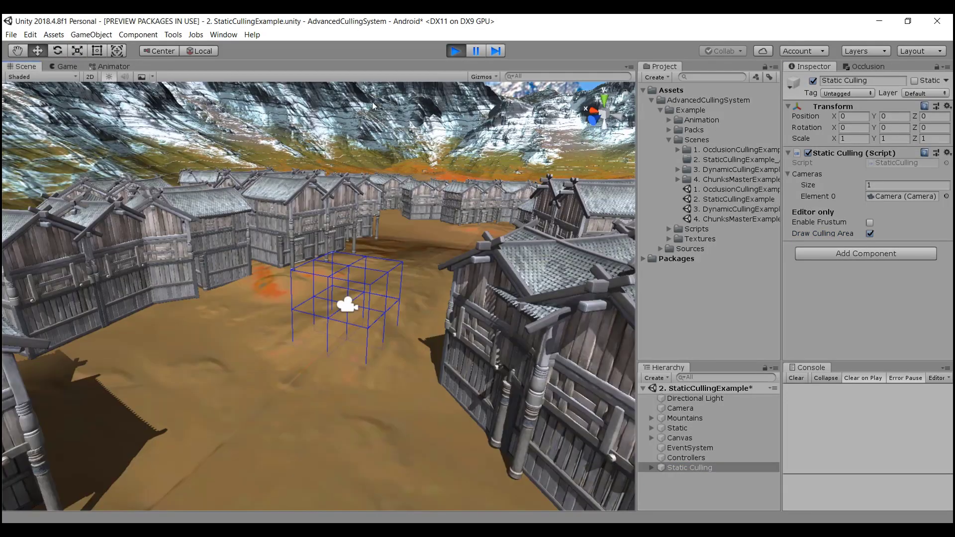
pyautogui.click(605, 100)
pyautogui.scroll(-5, 327, 205)
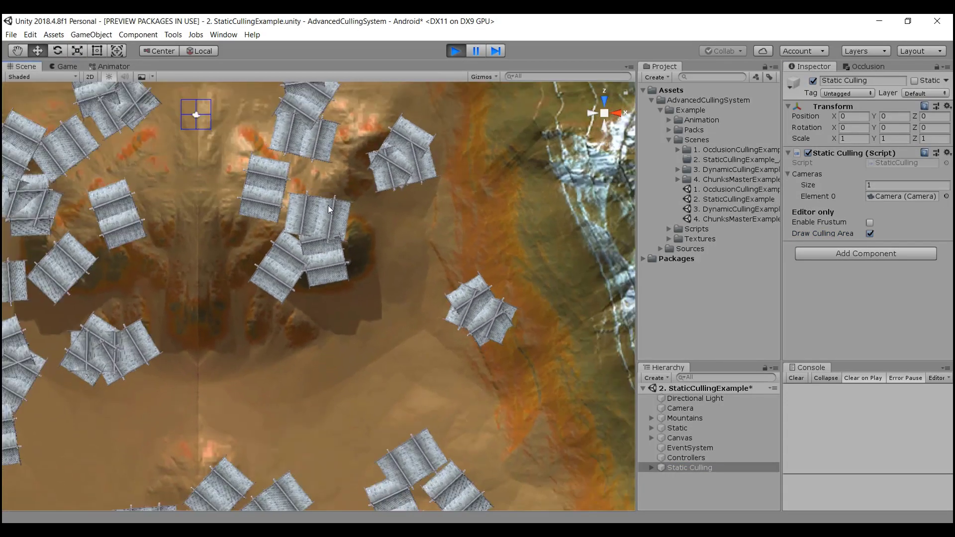
pyautogui.moveTo(235, 151); pyautogui.dragTo(514, 252, button='middle')
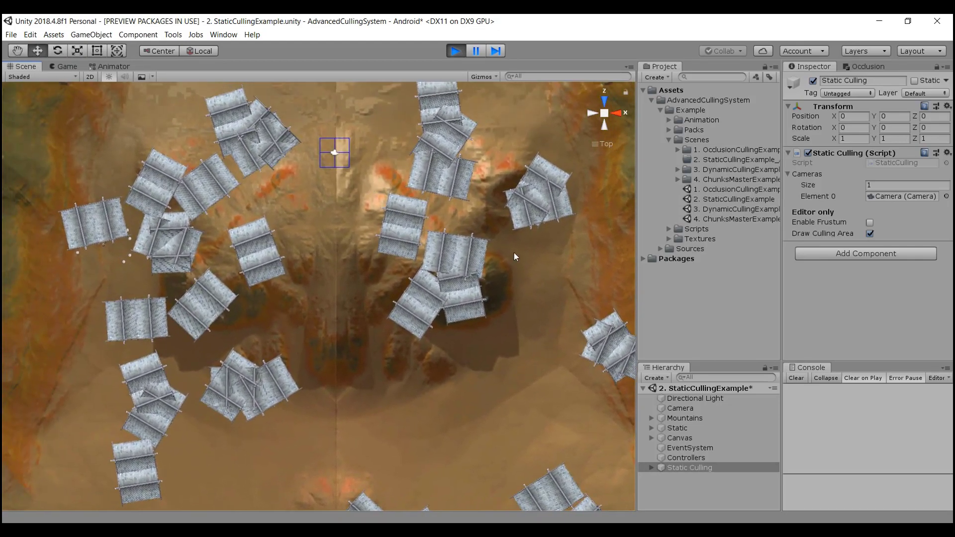
# Move the Camera slightly along X and Z to watch buildings get culled.
pyautogui.click(676, 409)
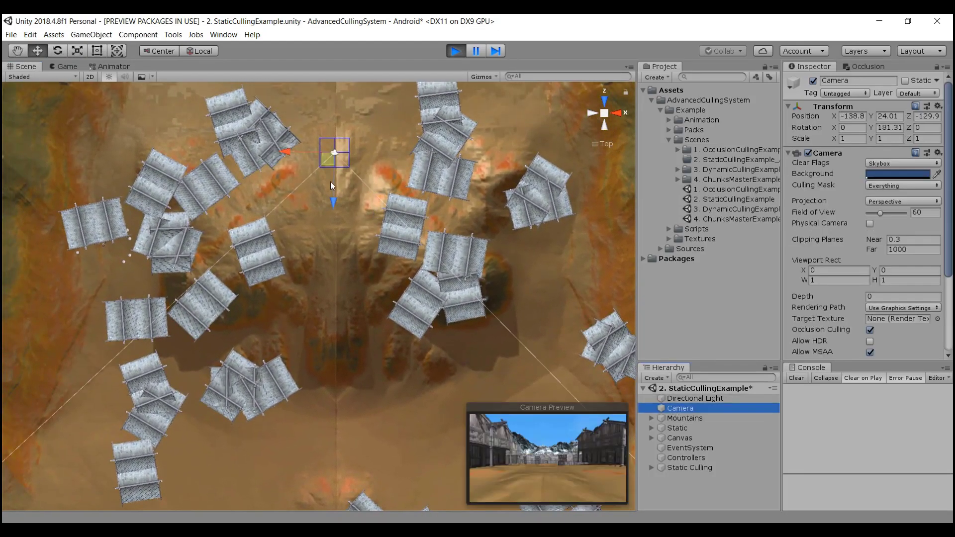
pyautogui.moveTo(284, 154); pyautogui.dragTo(291, 153)
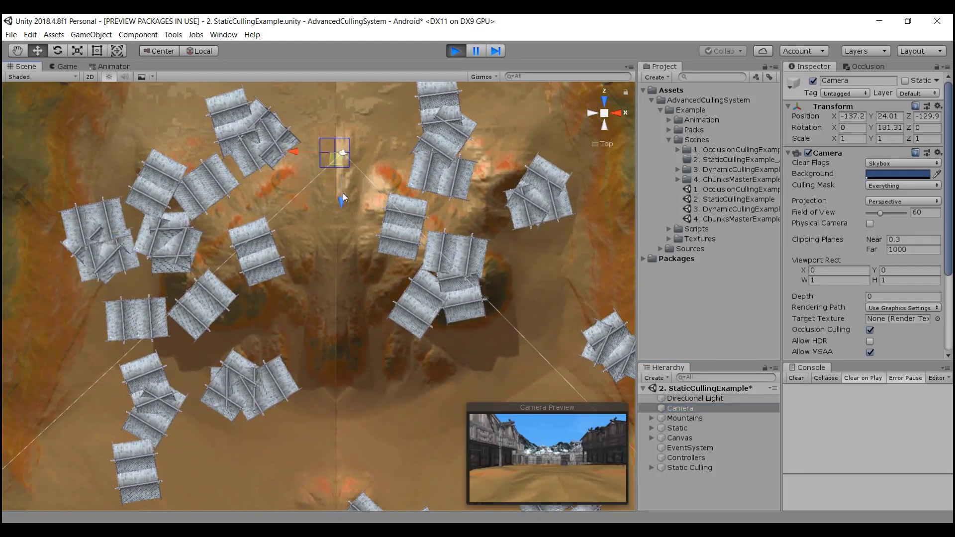
pyautogui.moveTo(342, 201); pyautogui.dragTo(342, 205)
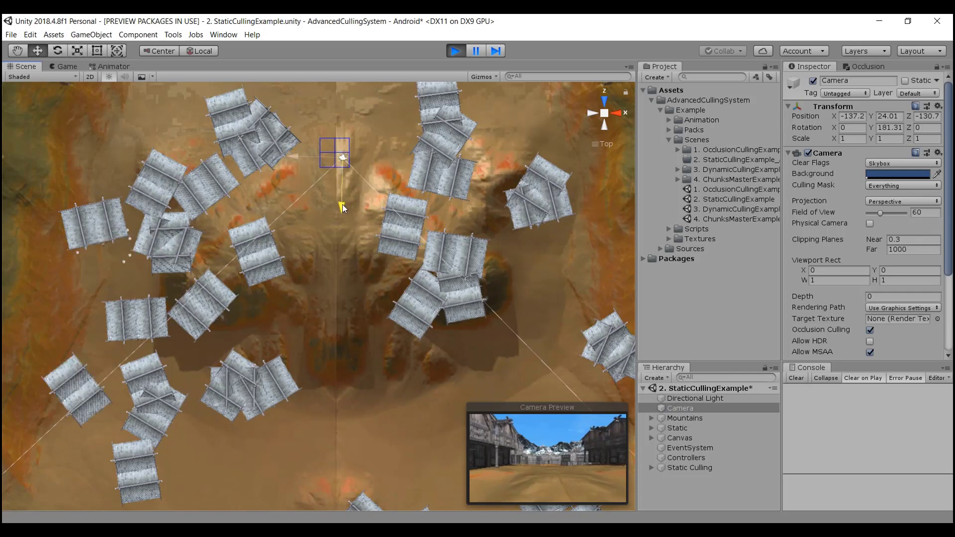
pyautogui.moveTo(299, 159); pyautogui.dragTo(285, 159)
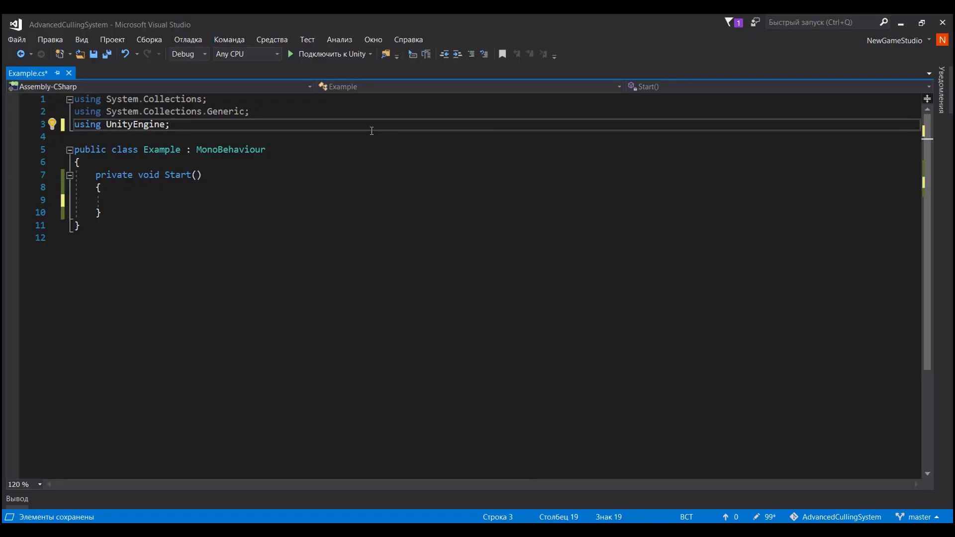
# Add using AdvancedCullingSystem.StaticCullingCore and a StaticCulling.Instance.Enable() call in Start.
pyautogui.press('Return')
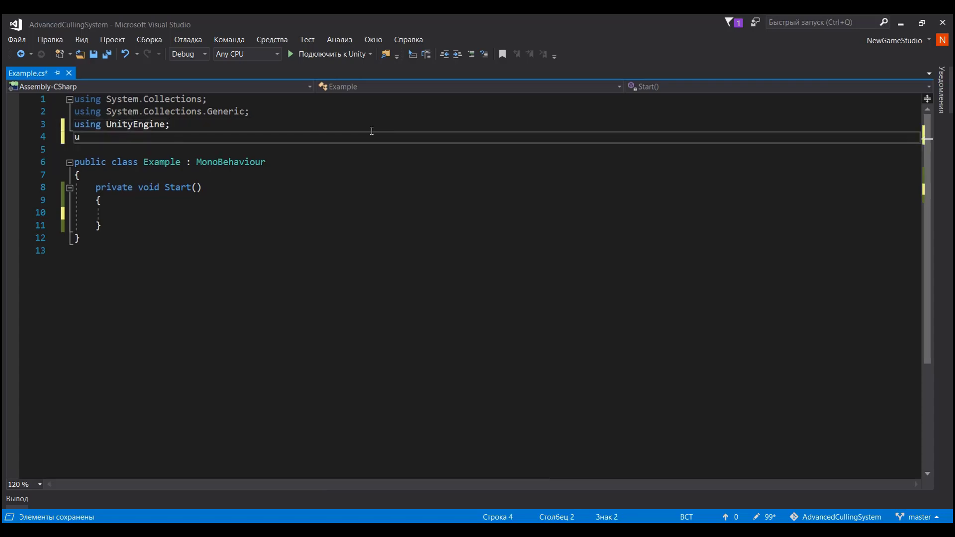
pyautogui.write('using AdvancedCullingSystem.StaticCullingCore;')
pyautogui.press('Down')
pyautogui.press('Down')
pyautogui.press('Down')
pyautogui.press('Down')
pyautogui.press('Down')
pyautogui.press('Down')
pyautogui.write('Sta')
pyautogui.press('Tab')
pyautogui.write('.i')
pyautogui.press('Tab')
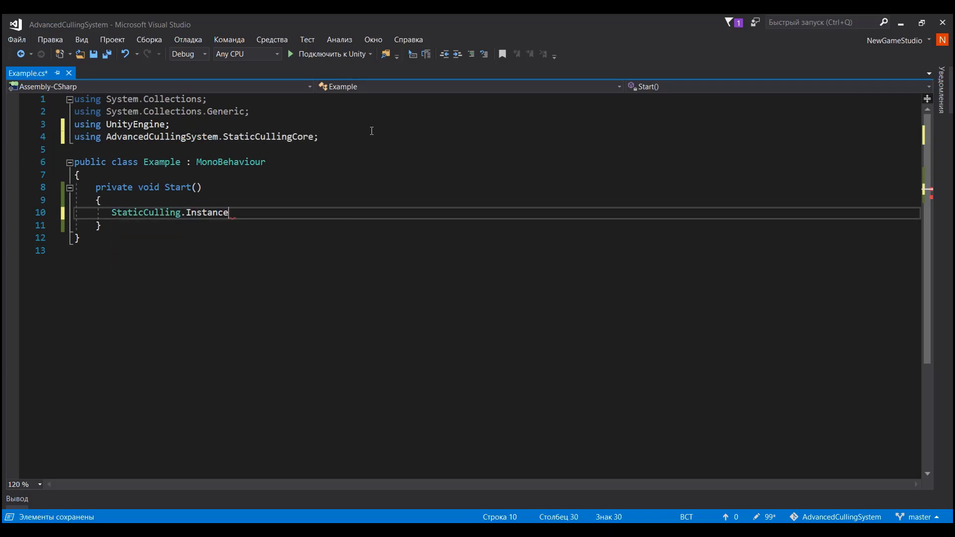
pyautogui.write('.Ena')
pyautogui.press('Tab')
pyautogui.write('();')
# Add a StaticCulling.Instance.Disable() call on the next line.
pyautogui.press('Return')
pyautogui.write('Sta')
pyautogui.press('Tab')
pyautogui.write('.i')
pyautogui.press('Tab')
pyautogui.write('.Di')
pyautogui.press('Tab')
pyautogui.write('();')
# Add StaticCulling.Instance.AddCamera(GetComponent<Camera>()); to Start.
pyautogui.press('Return')
pyautogui.press('Return')
pyautogui.write('Sta')
pyautogui.press('Tab')
pyautogui.write('.In')
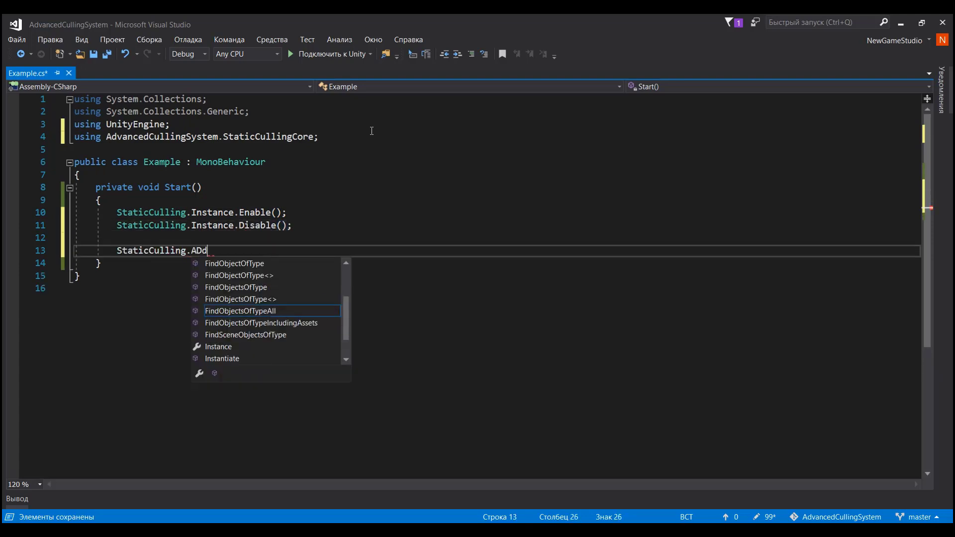
pyautogui.press('Tab')
pyautogui.write('.')
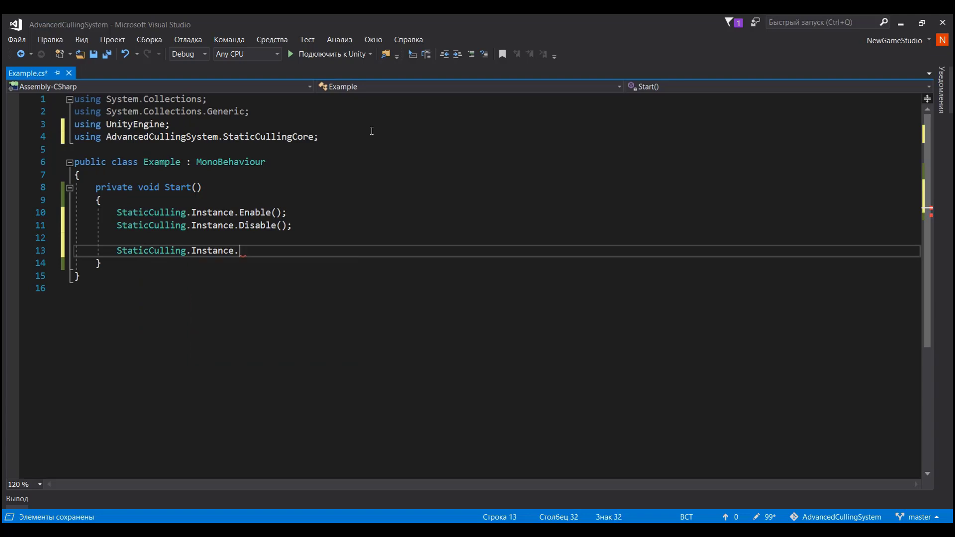
pyautogui.write('Add')
pyautogui.press('Tab')
pyautogui.write('();')
pyautogui.press('Left')
pyautogui.press('Left')
pyautogui.write('Get')
pyautogui.press('Tab')
pyautogui.write('<>()')
pyautogui.press('Left')
pyautogui.press('Left')
# Add StaticCulling.Instance.RemoveCamera(GetComponent<Camera>()); below the AddCamera line.
pyautogui.press('Left')
pyautogui.write('Ca')
pyautogui.press('Tab')
pyautogui.press('End')
pyautogui.press('Return')
pyautogui.write('Sta')
pyautogui.press('Tab')
pyautogui.write('.In')
pyautogui.press('Tab')
pyautogui.write('.Remove')
pyautogui.press('Tab')
pyautogui.write('();')
pyautogui.press('Left')
pyautogui.write('Get')
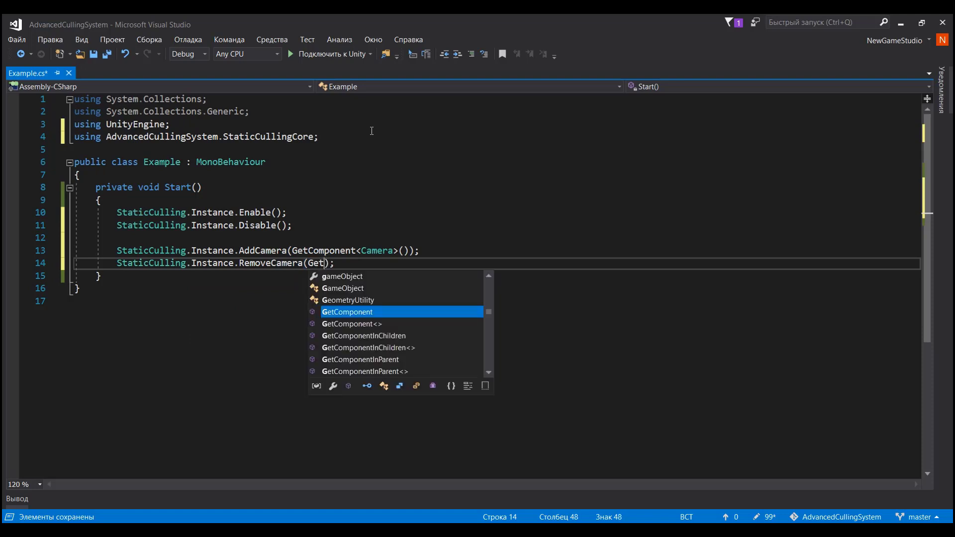
pyautogui.write('C')
pyautogui.press('Tab')
pyautogui.press('Left')
pyautogui.press('Left')
pyautogui.write('Cam')
pyautogui.press('Tab')
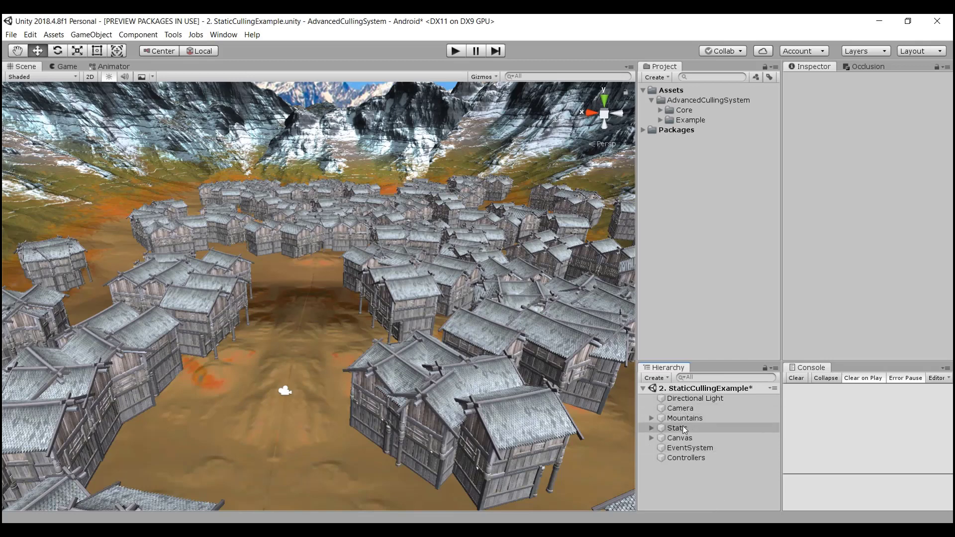
# Unmark the Static building group as static.
pyautogui.click(682, 427)
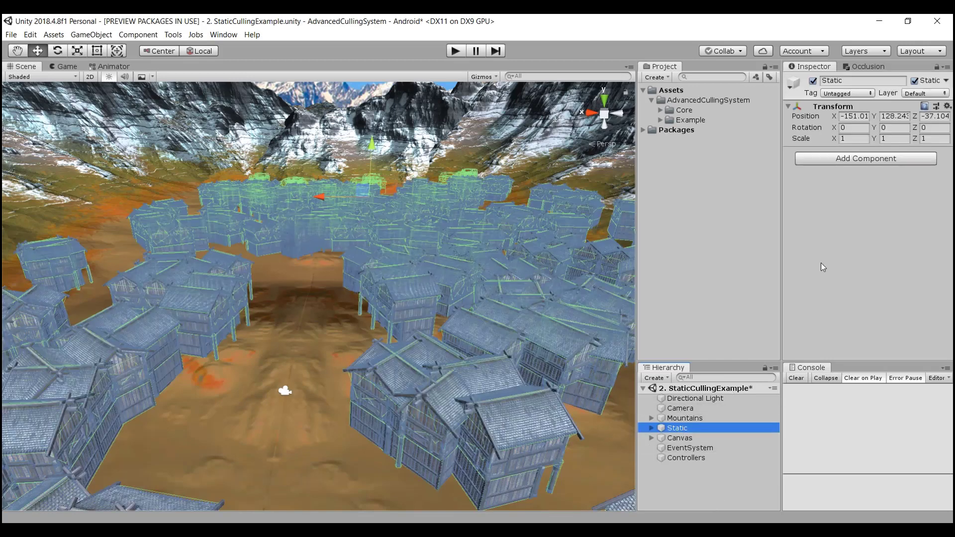
pyautogui.click(913, 81)
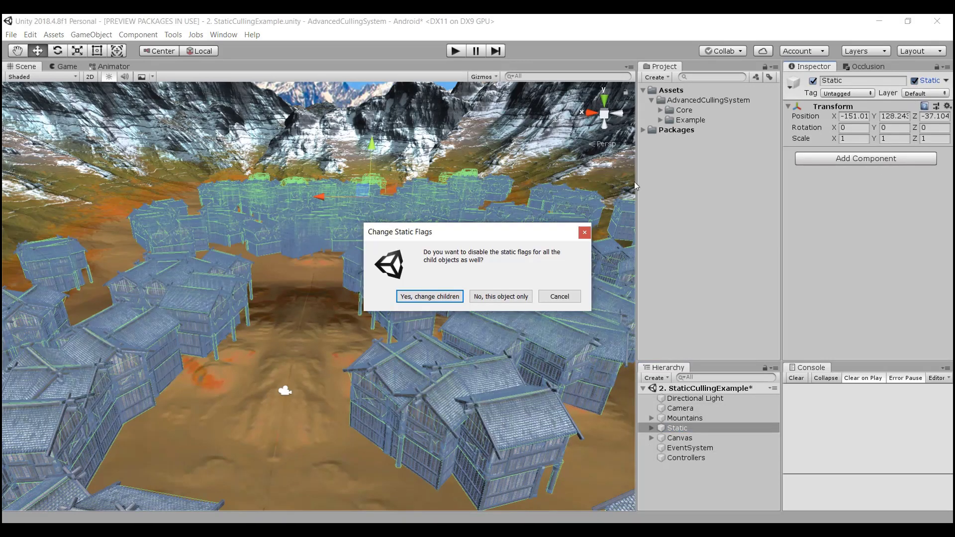
pyautogui.click(436, 297)
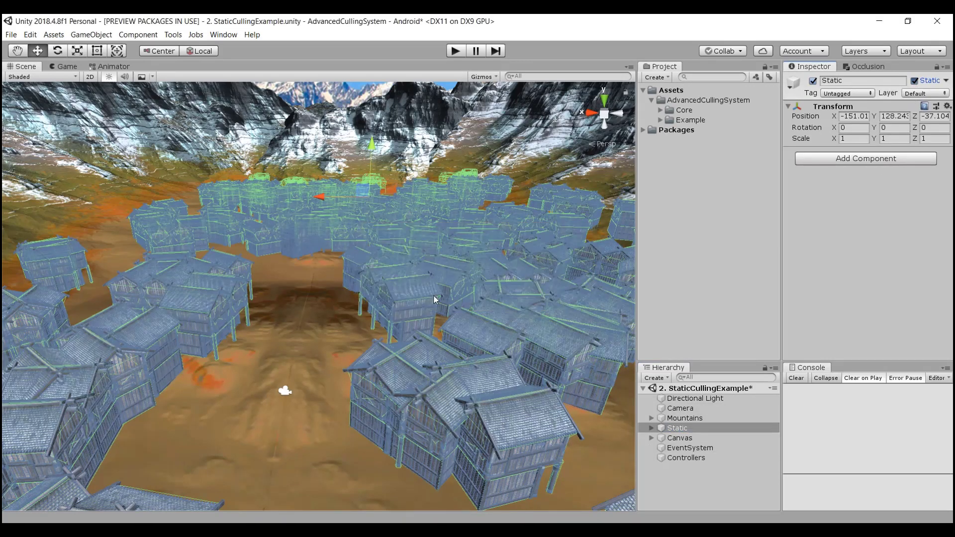
# Create a Dynamic Culling object with the Camera assigned and Jobs Per Frame set to 3000.
pyautogui.click(172, 35)
pyautogui.moveTo(221, 48)
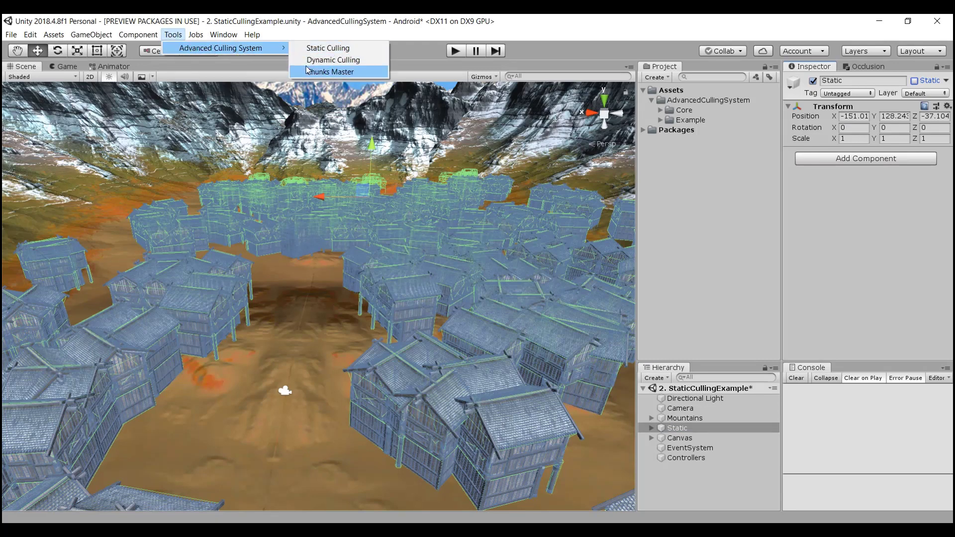
pyautogui.click(333, 60)
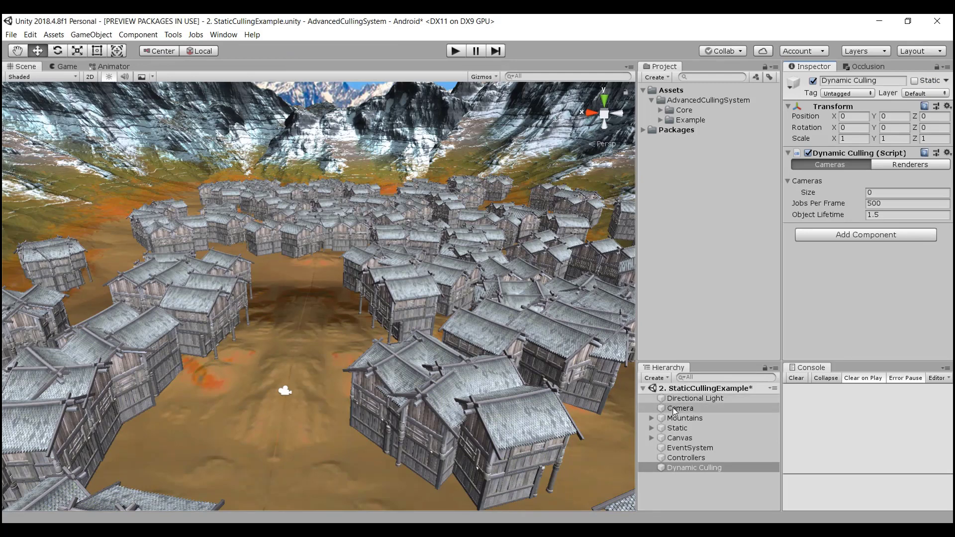
pyautogui.moveTo(674, 408)
pyautogui.mouseDown()
pyautogui.moveTo(819, 172)
pyautogui.moveTo(820, 183)
pyautogui.mouseUp()
pyautogui.click(868, 215)
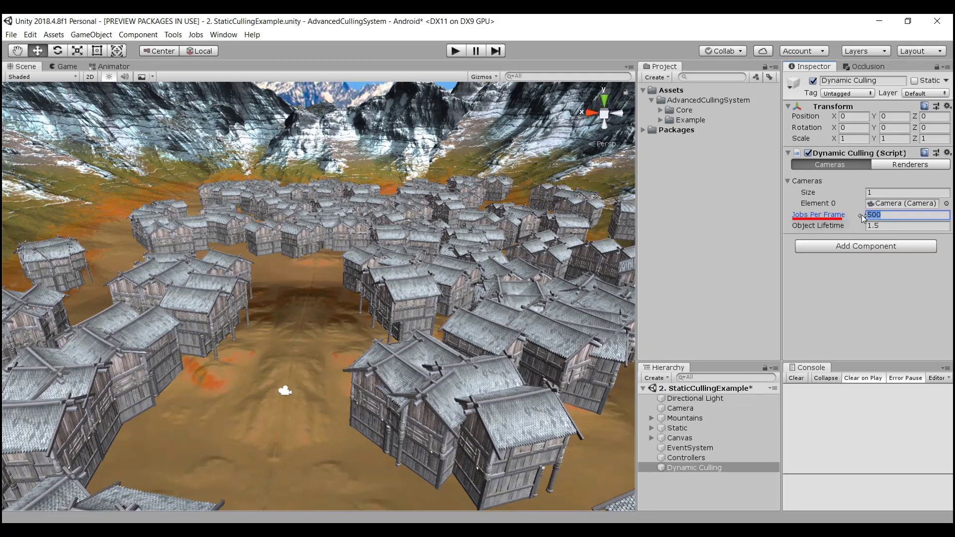
pyautogui.write('3000')
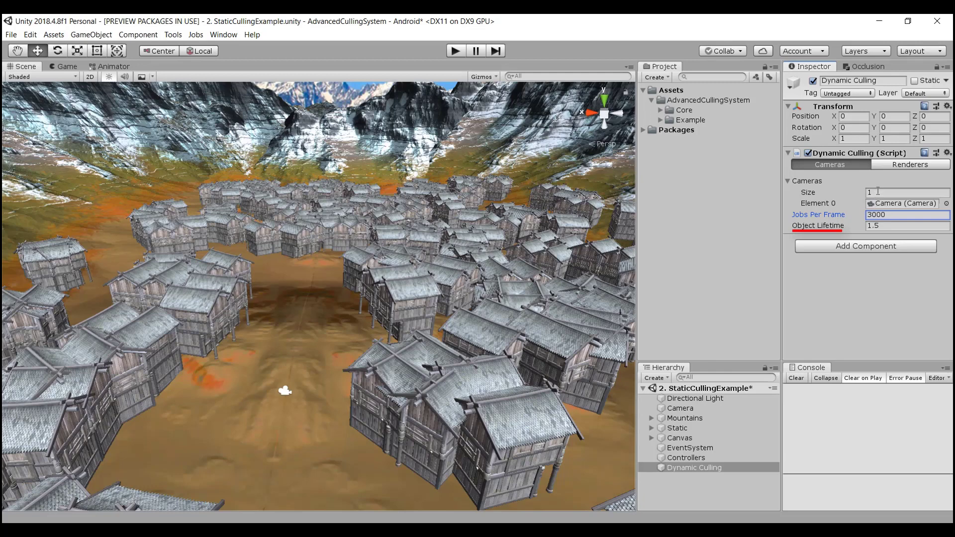
# Add the Static group's 329 building renderers to Dynamic Culling's Renderers list, then clear the selection.
pyautogui.click(887, 164)
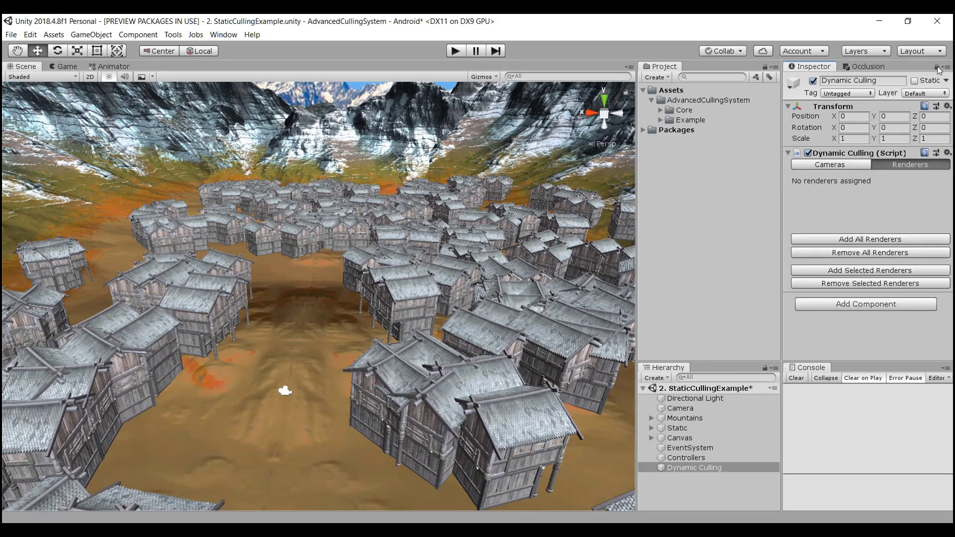
pyautogui.click(702, 427)
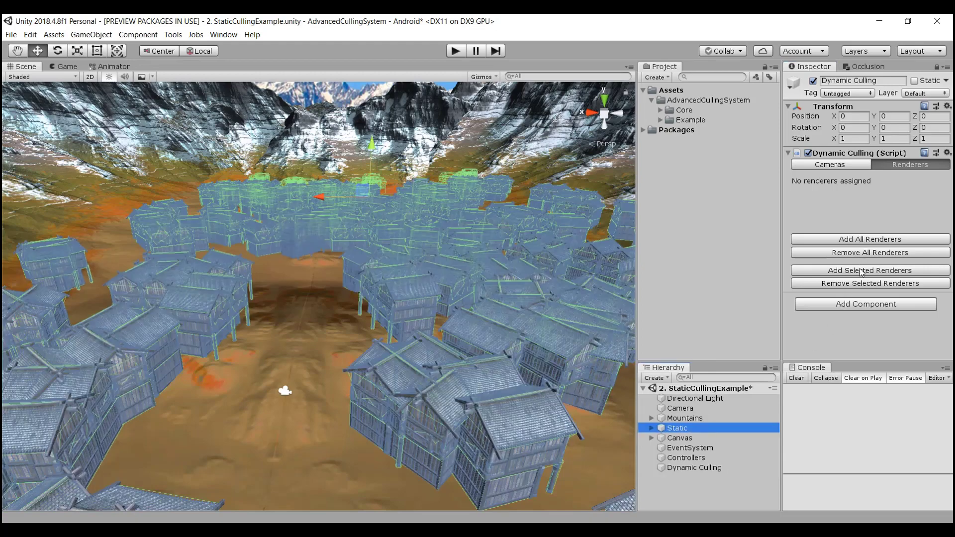
pyautogui.click(859, 239)
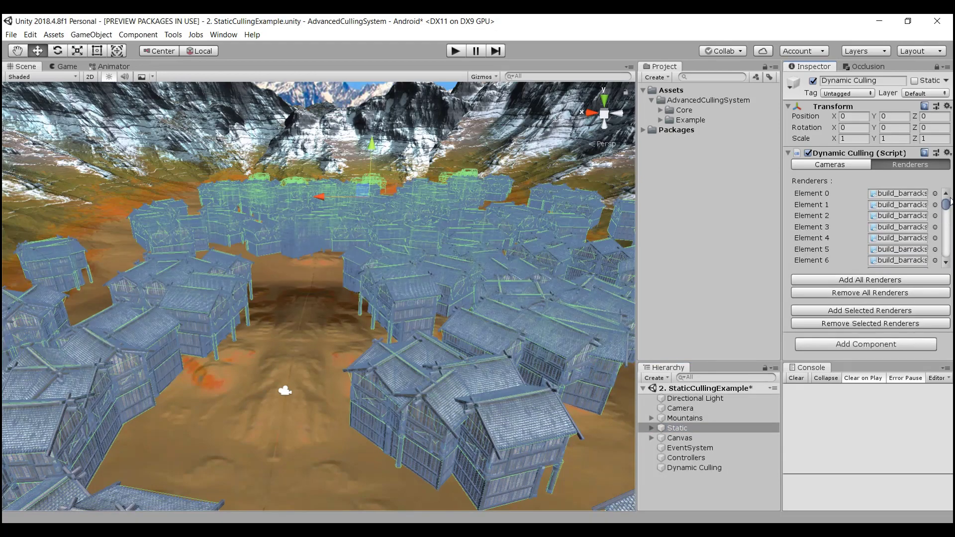
pyautogui.moveTo(945, 205); pyautogui.dragTo(894, 347)
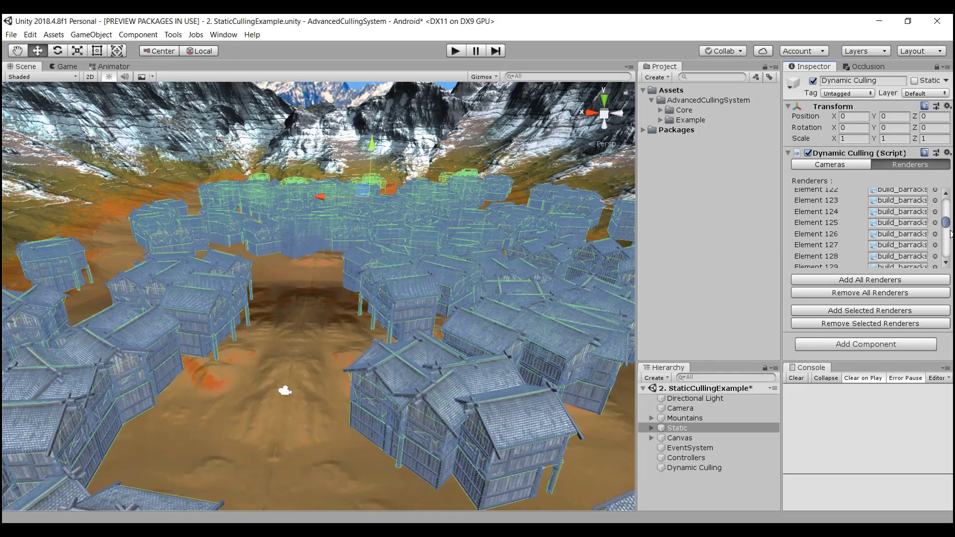
pyautogui.click(724, 477)
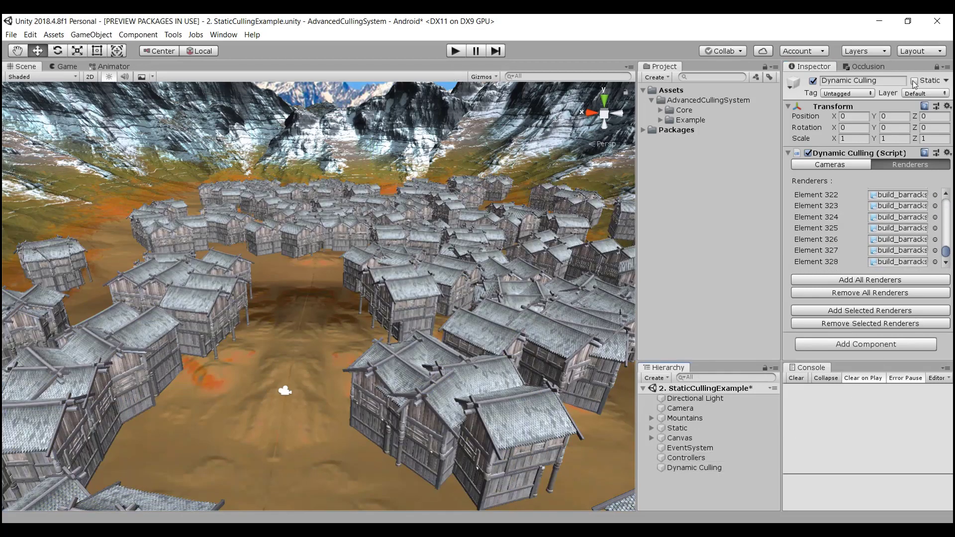
pyautogui.click(934, 68)
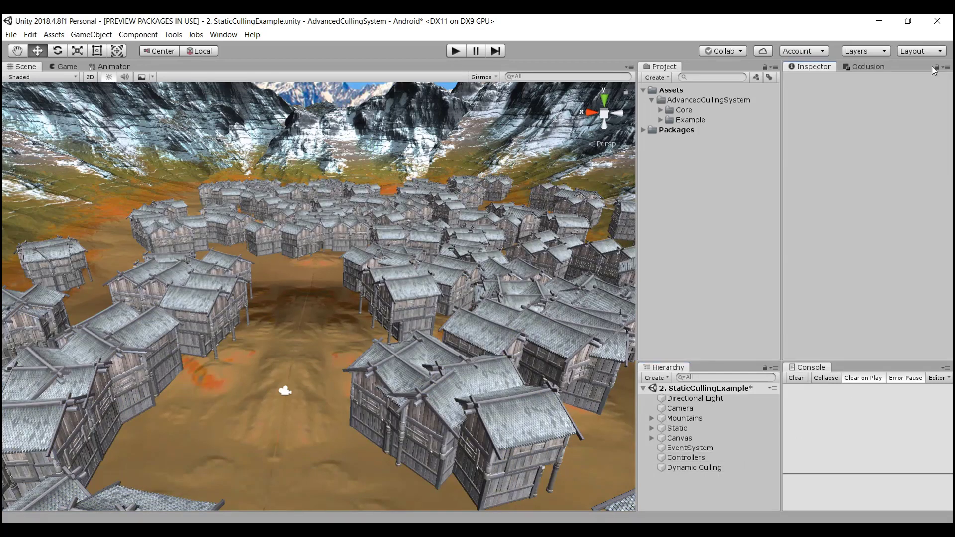
# Play-test the village scene, watching FPS and Stats, then return to the Scene view.
pyautogui.click(461, 55)
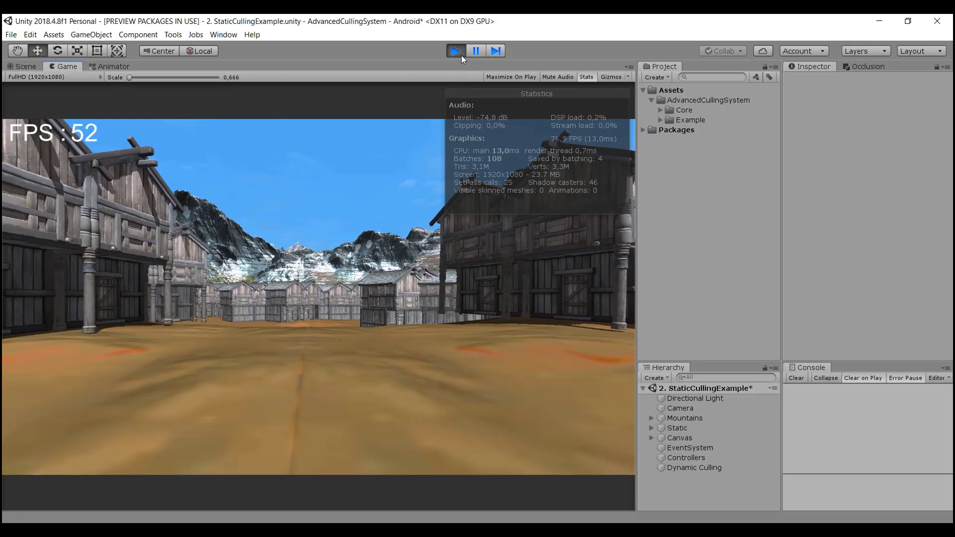
pyautogui.click(26, 67)
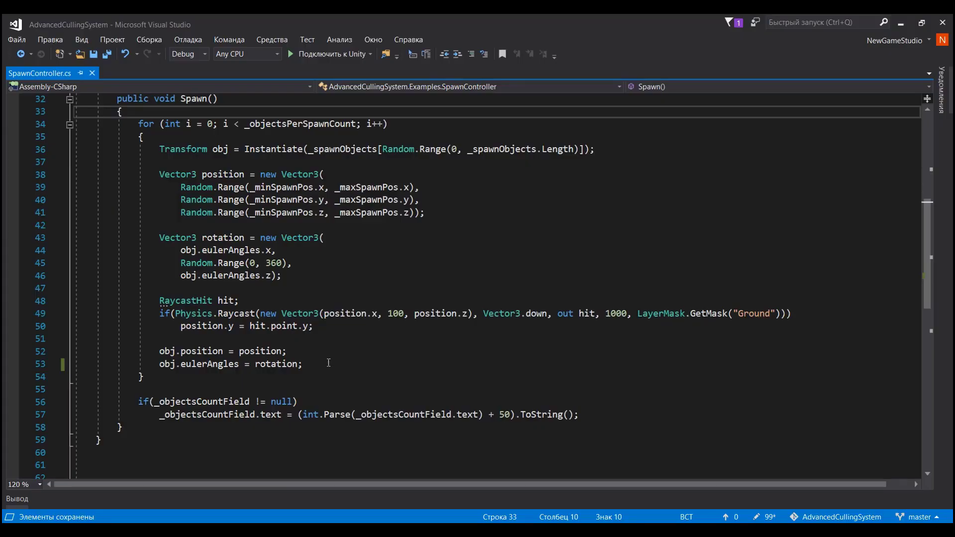
# Below line 53 in Spawn(), add MeshRenderer renderer = obj.GetComponent<MeshRenderer>();.
pyautogui.click(324, 365)
pyautogui.press('Return')
pyautogui.press('Return')
pyautogui.write('MeshRe rennde')
pyautogui.write(' = ')
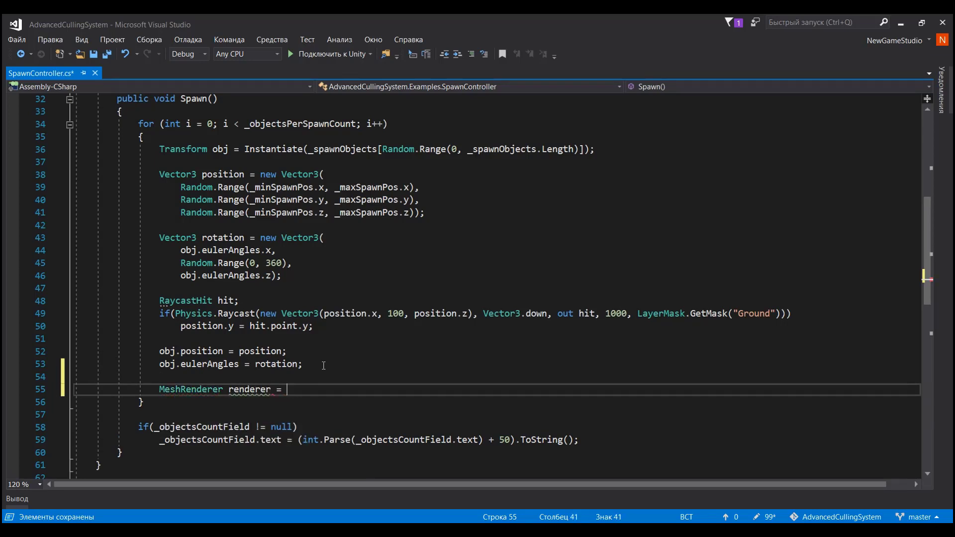
pyautogui.write('obj.GetCo')
pyautogui.press('Down')
pyautogui.press('Tab')
pyautogui.write('<>();')
pyautogui.press('Left')
pyautogui.press('Left')
pyautogui.press('Left')
pyautogui.write('MeshRe')
pyautogui.press('Tab')
# Add DynamicCulling.Instance.AddObjectForCulling(renderer); on the next line.
pyautogui.press('Return')
pyautogui.press('Return')
pyautogui.write('Dy')
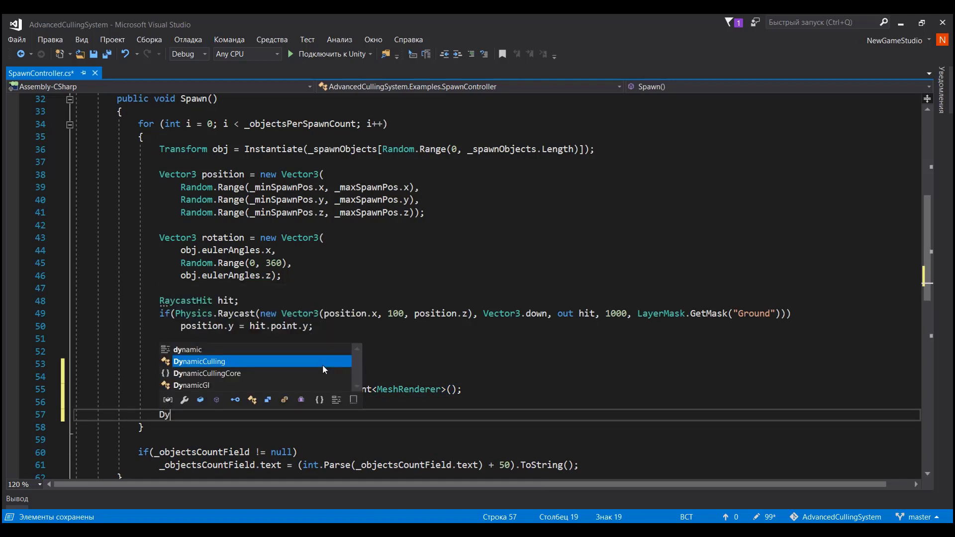
pyautogui.write('na')
pyautogui.press('Tab')
pyautogui.write('.')
pyautogui.press('Tab')
pyautogui.write('.Add')
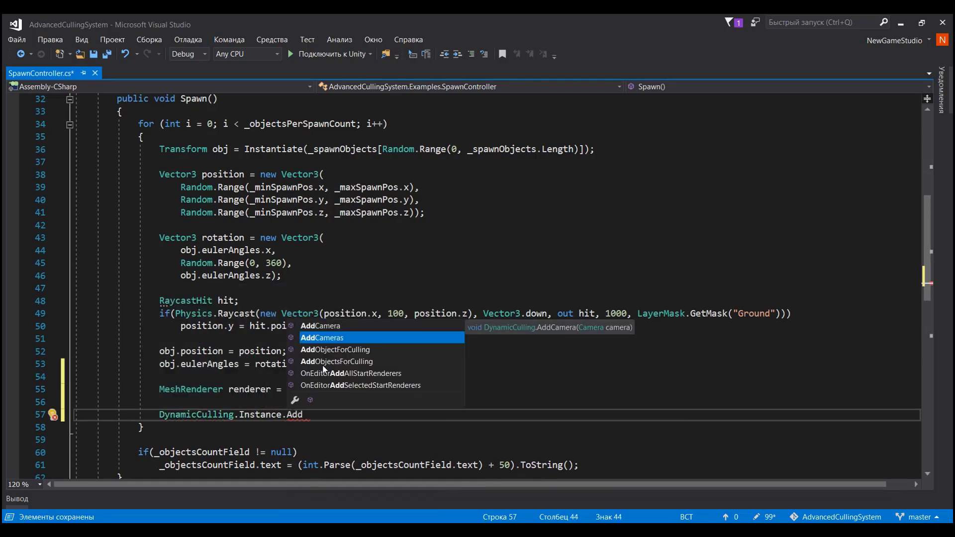
pyautogui.write('O')
pyautogui.press('Tab')
pyautogui.write('(')
pyautogui.write(');')
pyautogui.press('Left')
pyautogui.write('ren')
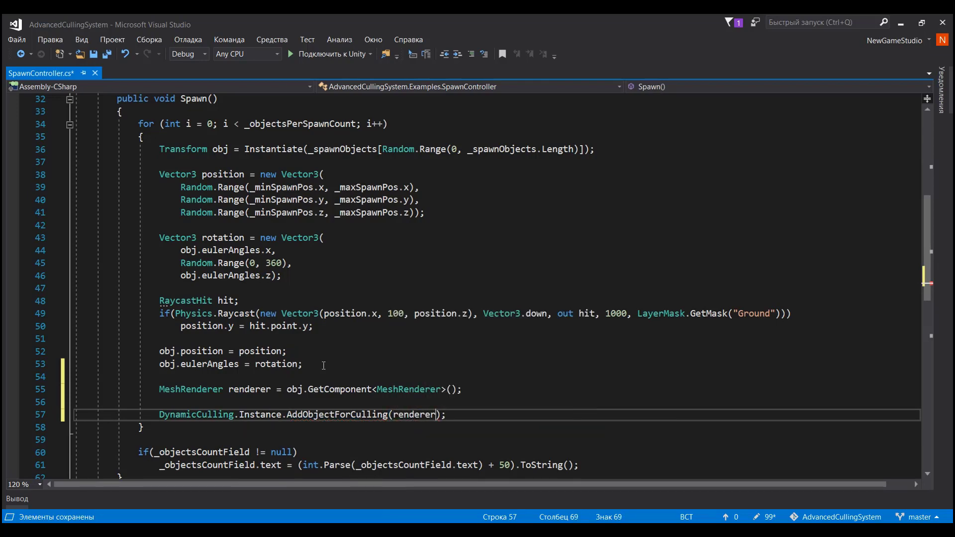